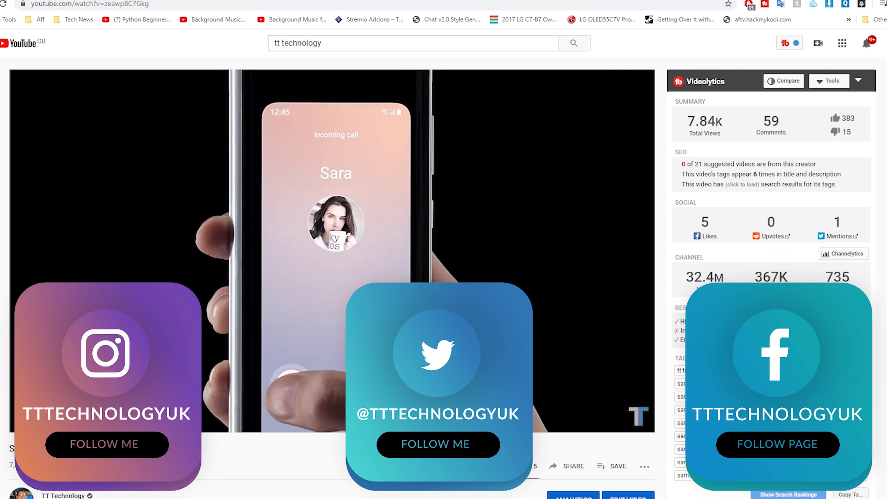
Pause the Samsung Galaxy Fold 2 video at 0:49.
mouse_move(393, 498)
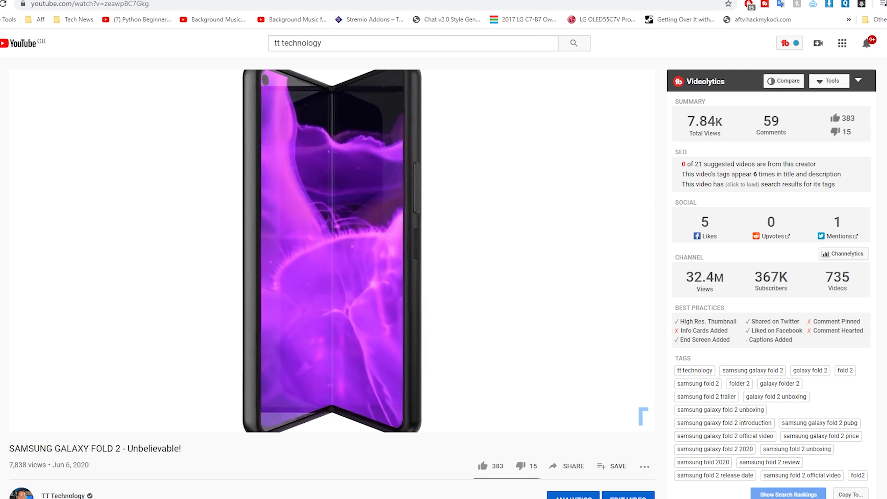
key(space)
Resume playback of the Galaxy Fold 2 video.
click(27, 422)
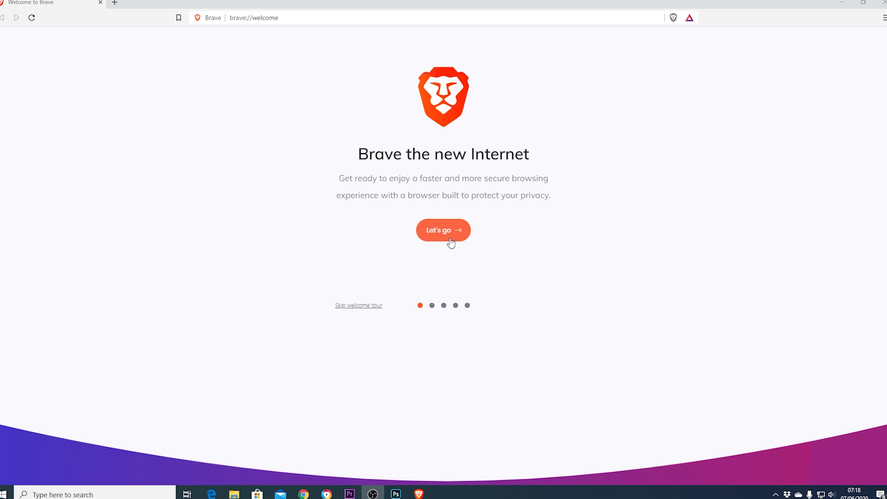
Start the welcome tour, try a Chrome import profile, then reset the import source to none.
click(450, 241)
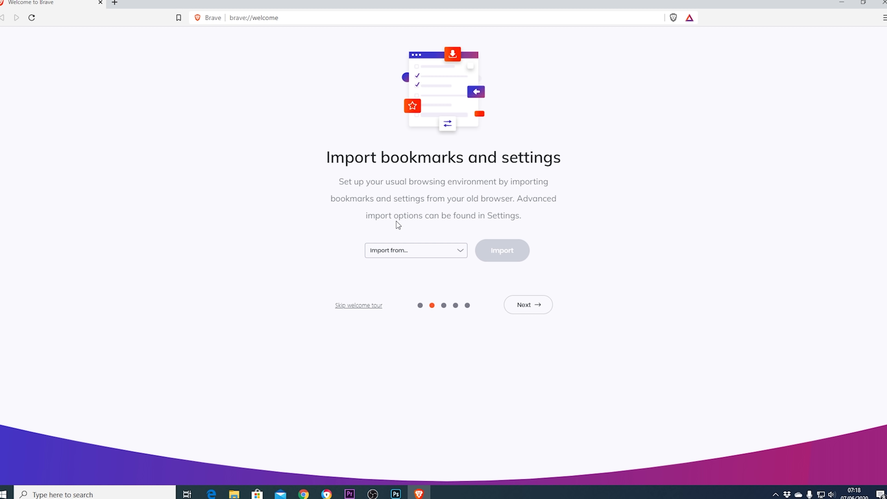
click(409, 251)
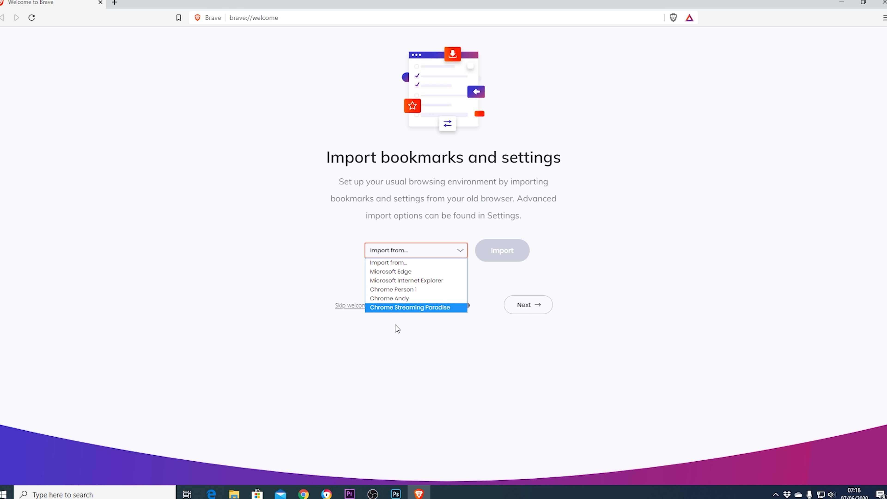
click(405, 299)
click(426, 254)
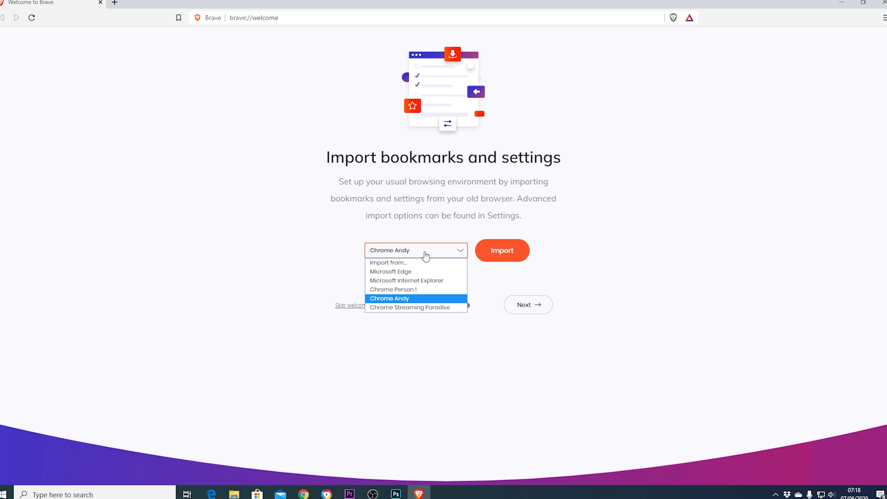
click(414, 262)
Advance past Shields, choose Google as the search engine, and continue to the final step.
click(527, 305)
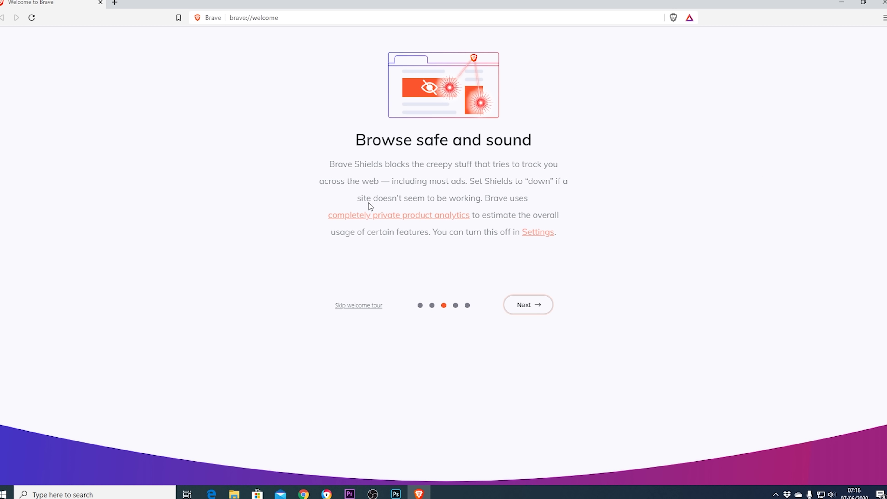
click(535, 308)
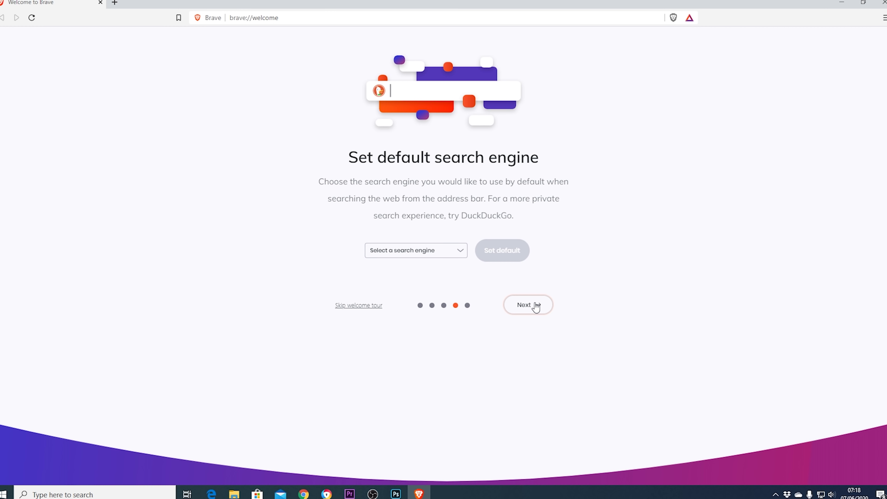
click(443, 257)
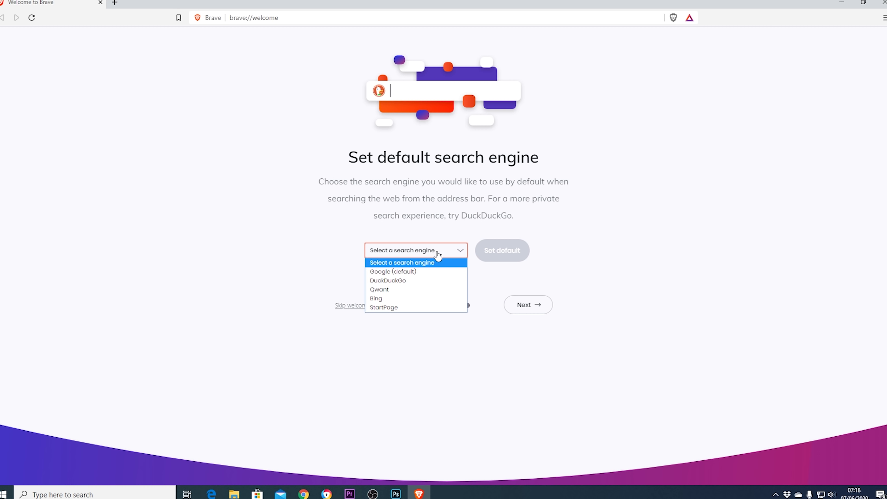
click(418, 272)
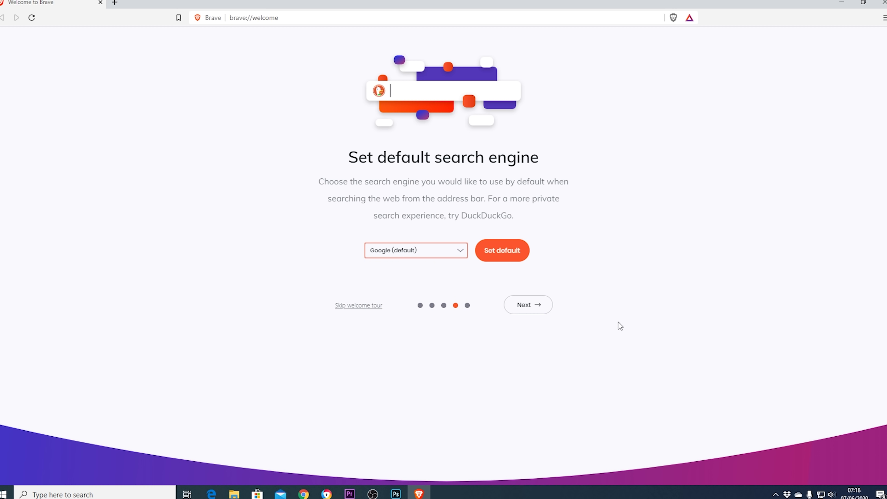
click(528, 305)
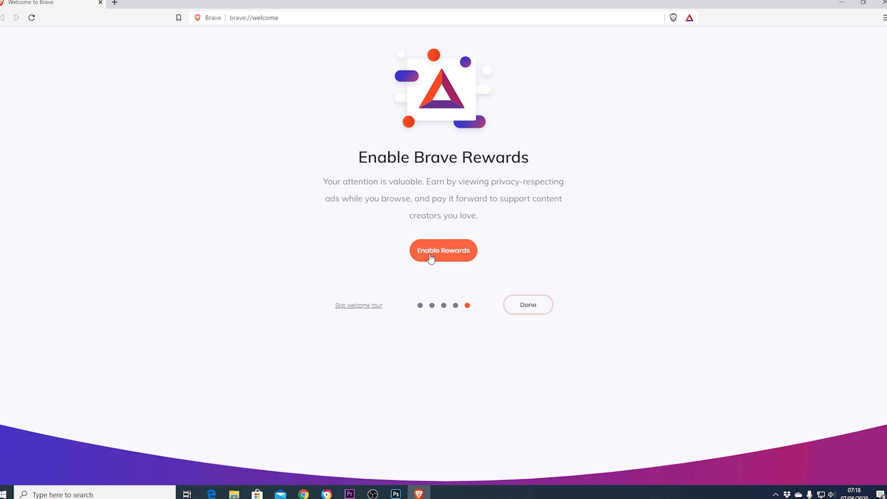
Enable Brave Rewards, scroll over the Rewards page, and go to the browser settings.
click(436, 251)
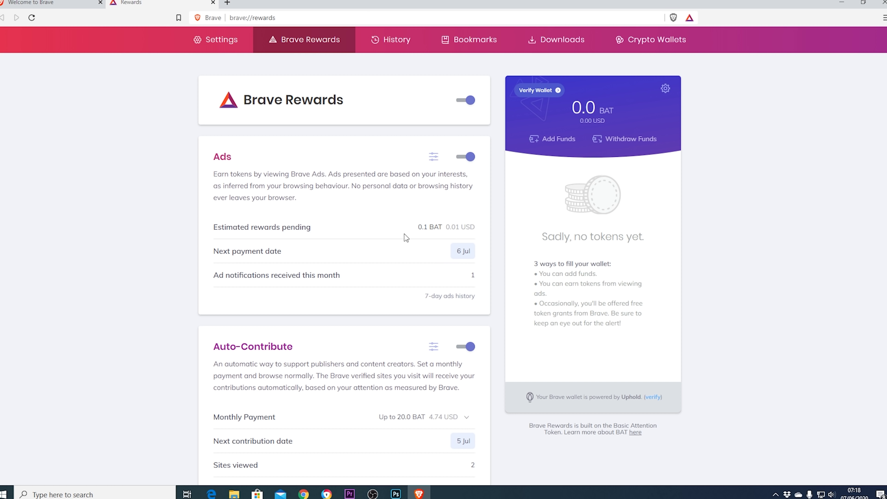
scroll(405, 236, down, 10)
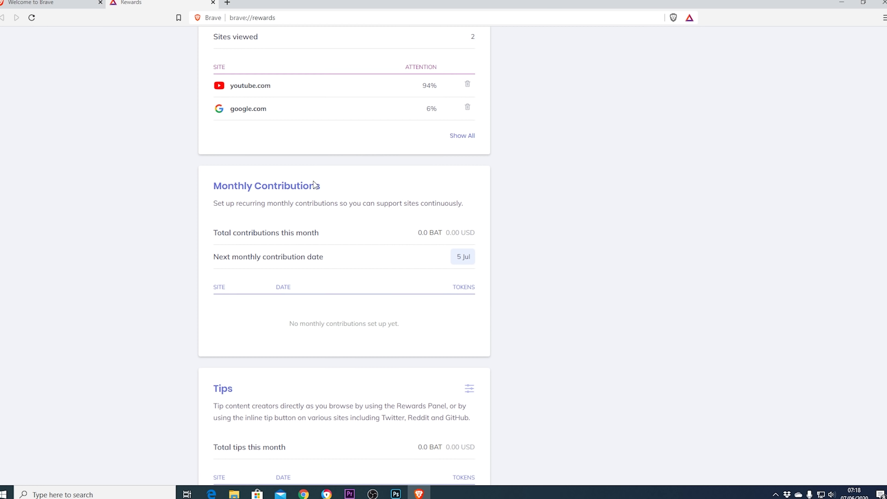
scroll(314, 184, down, 2)
scroll(438, 328, up, 15)
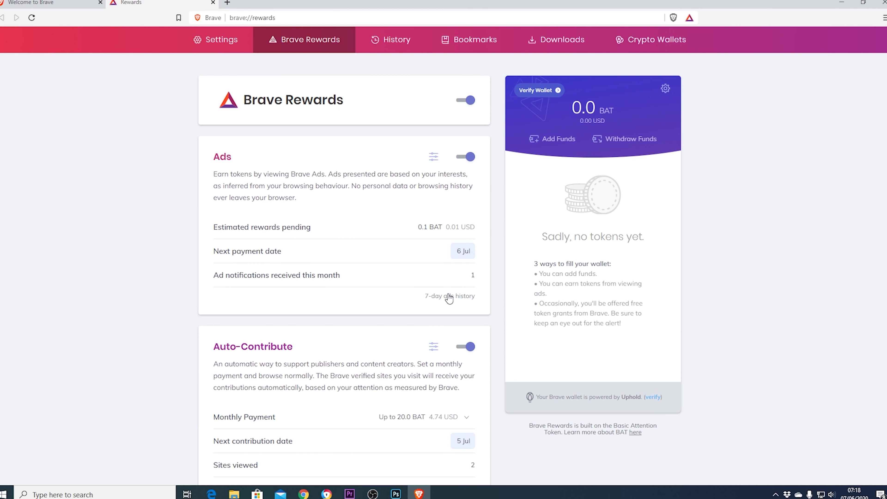
click(215, 41)
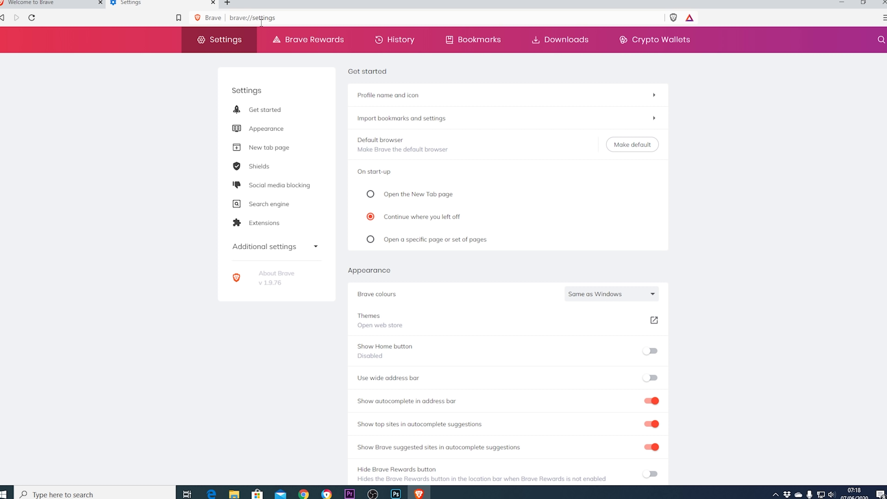
Load google.com by entering 'googel' in the address bar and taking the suggestion.
click(261, 21)
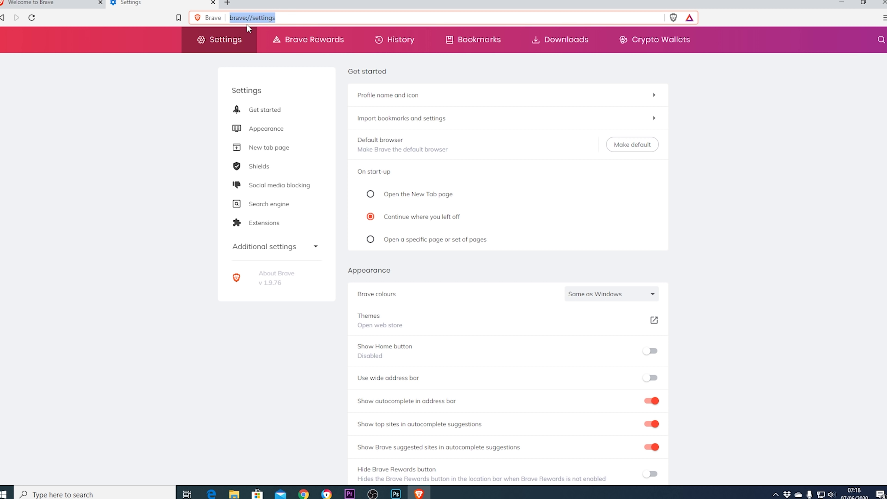
text(googel)
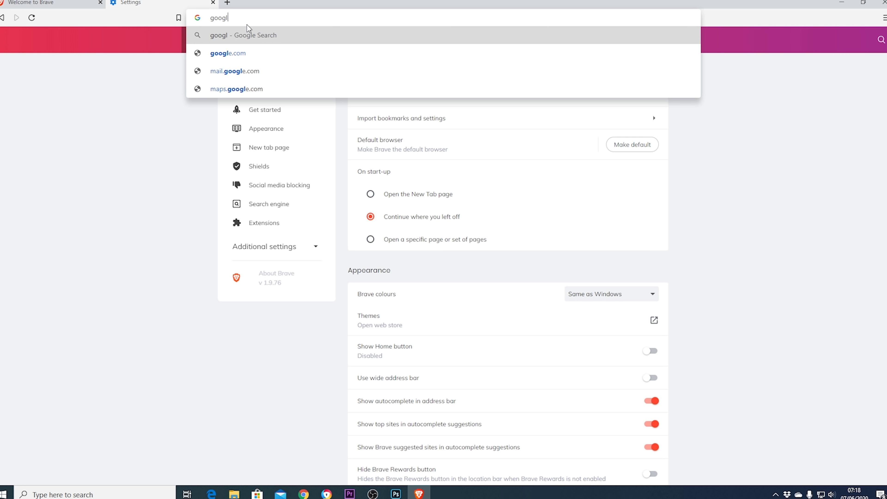
key(Down)
key(Return)
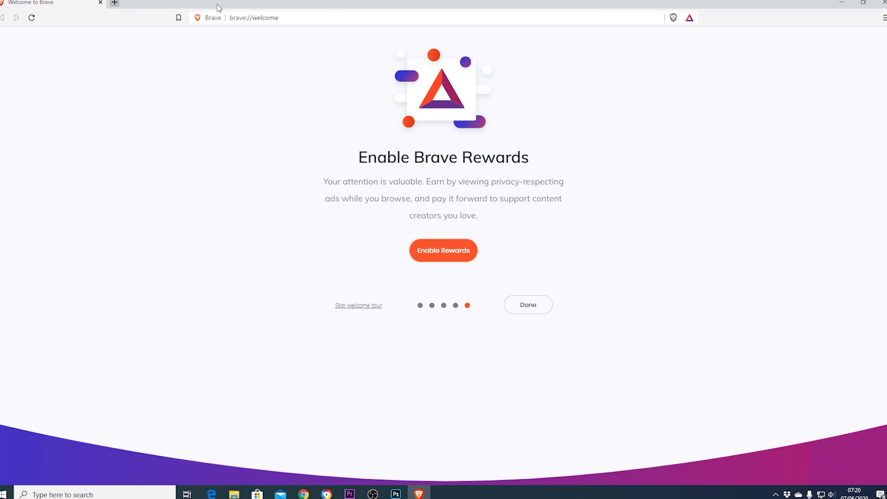
Skip the welcome tour, open YouTube from the new tab page, and show its Rewards summary.
click(689, 18)
click(762, 178)
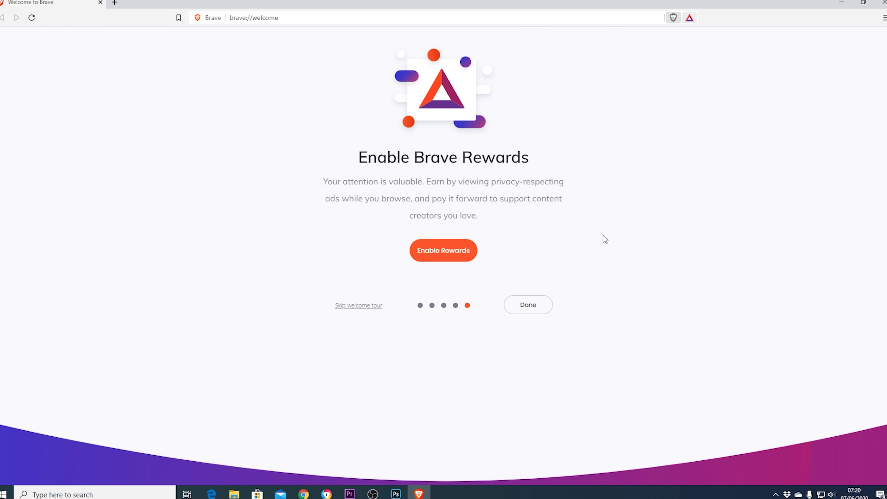
click(358, 306)
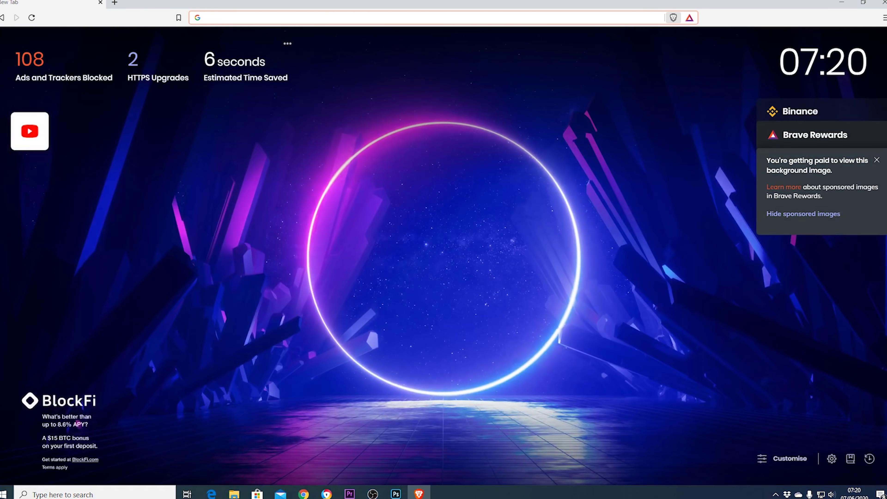
click(30, 131)
click(688, 18)
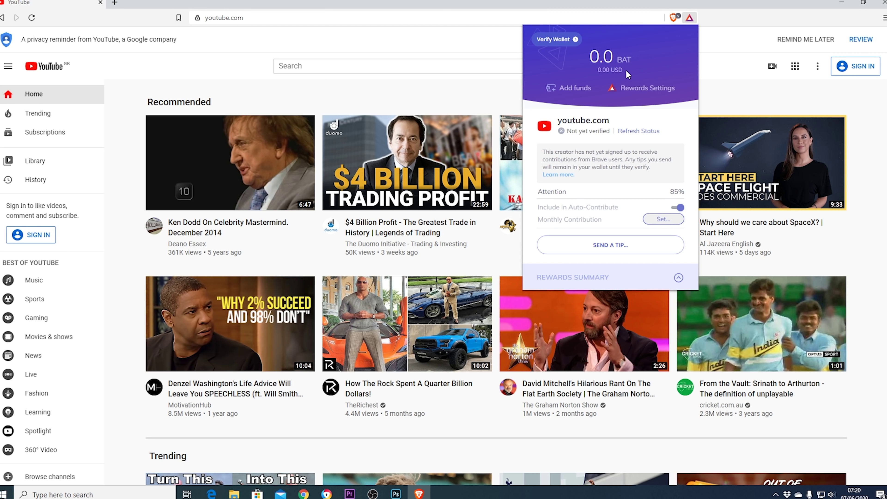
Open the full Brave Rewards page and turn off Ads and Rewards.
click(641, 90)
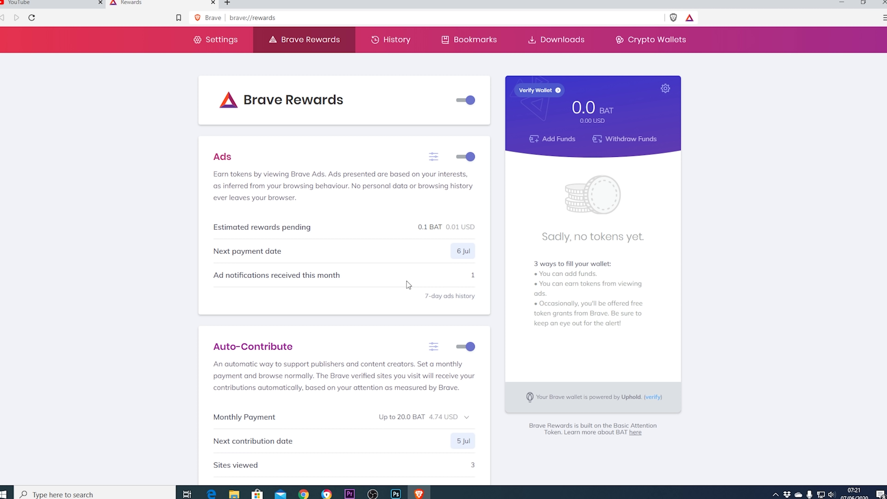
scroll(388, 265, down, 6)
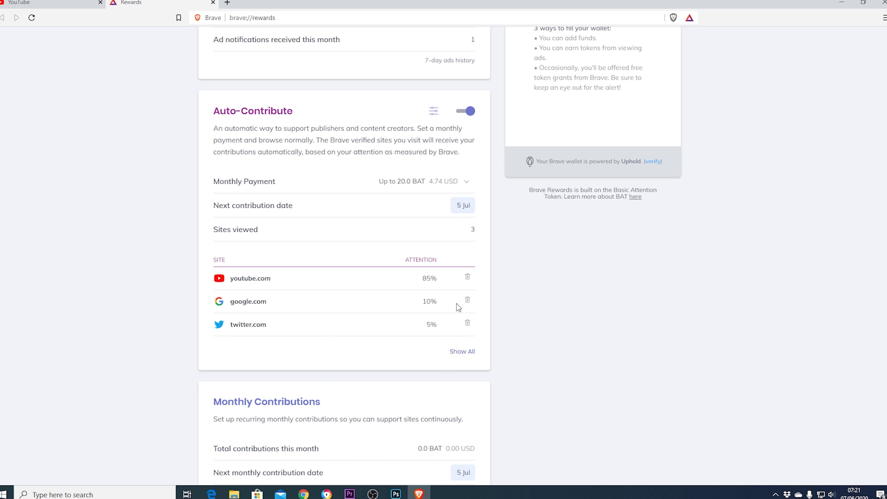
scroll(358, 345, up, 5)
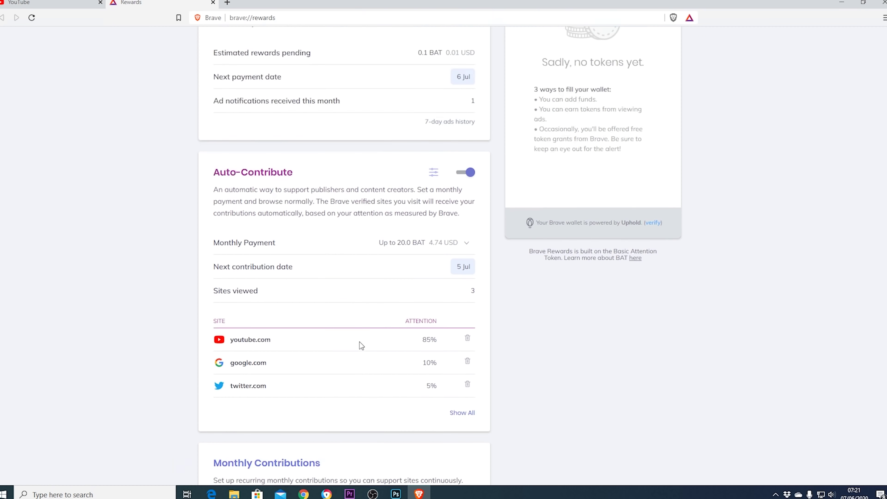
click(468, 157)
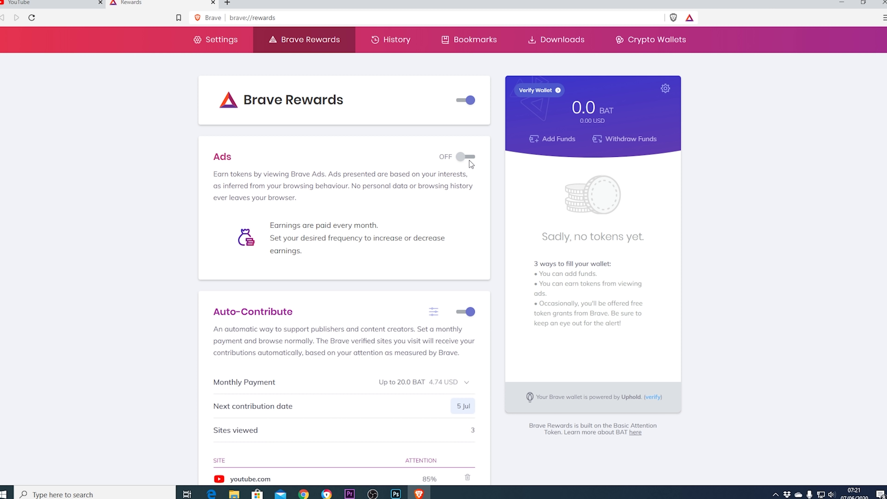
click(472, 102)
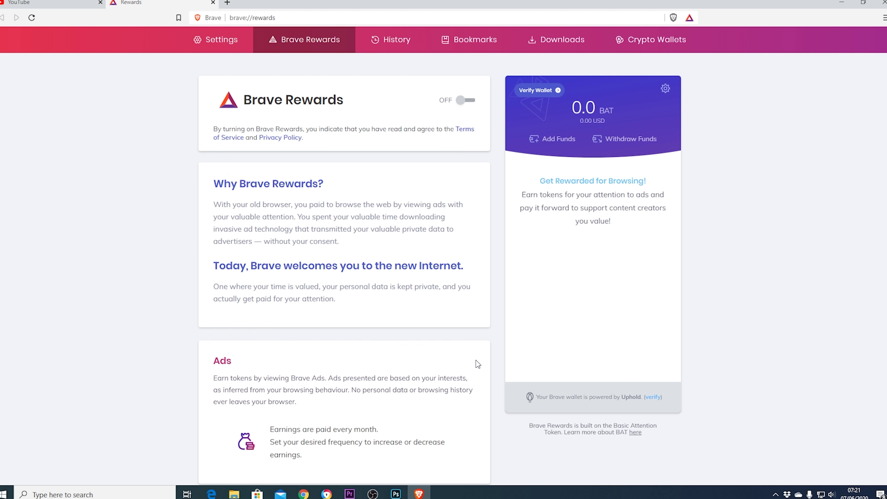
Turn Brave Rewards and Ads earning back on and review the page.
scroll(476, 360, down, 6)
scroll(316, 366, down, 5)
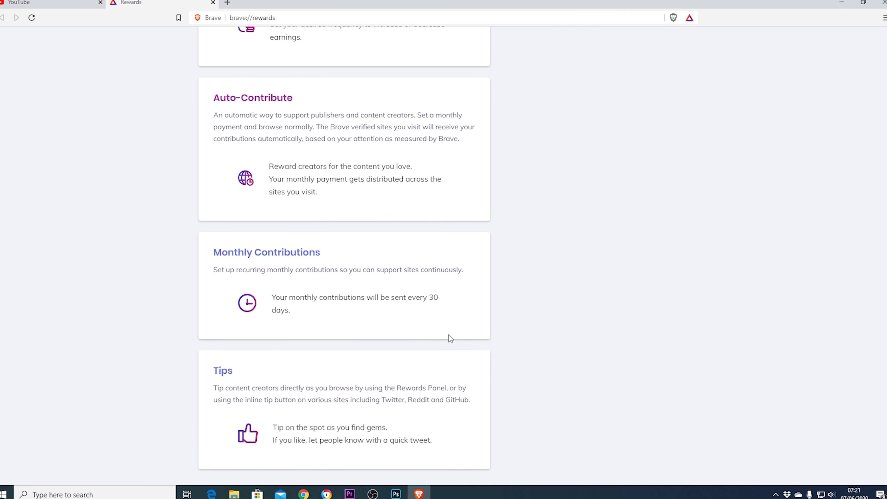
scroll(449, 335, up, 11)
click(461, 100)
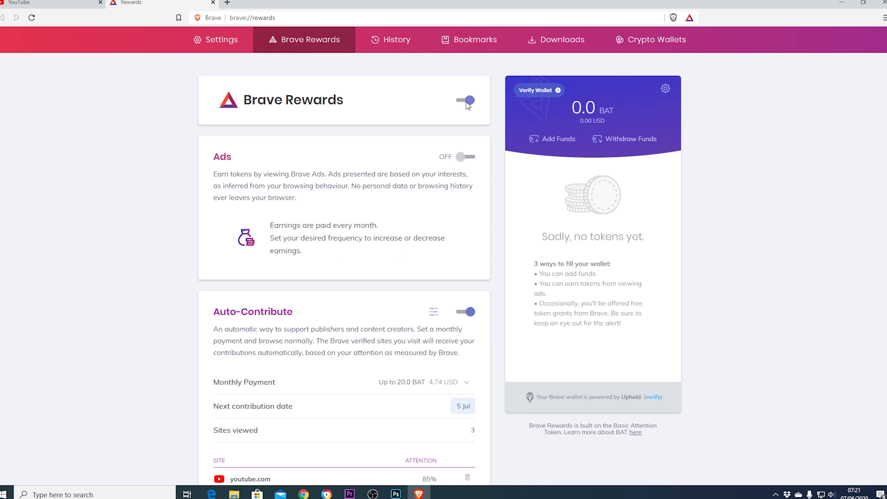
click(460, 158)
scroll(332, 290, down, 14)
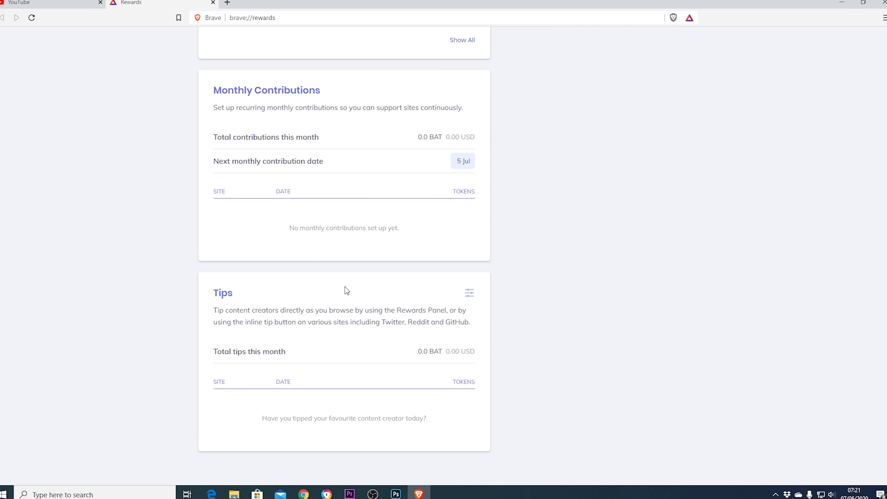
scroll(362, 292, up, 13)
scroll(373, 251, up, 1)
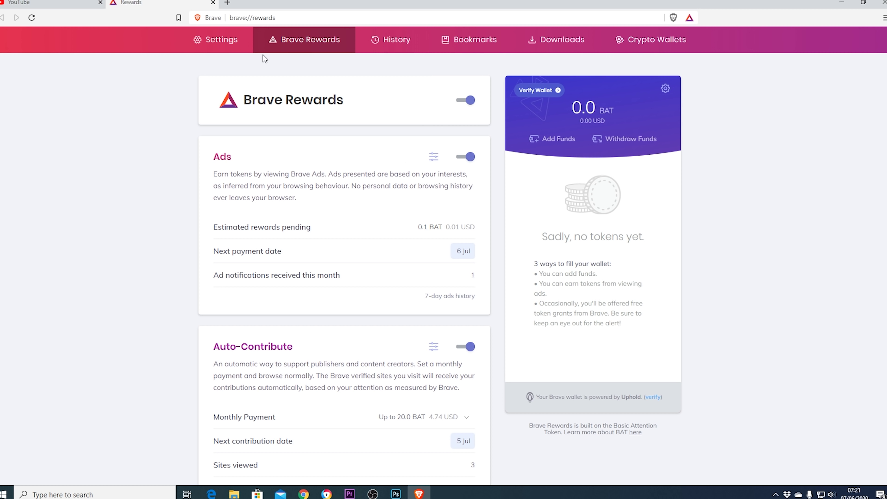
Visit the Bookmarks and Crypto Wallets pages, then load google.com in a new tab.
click(488, 41)
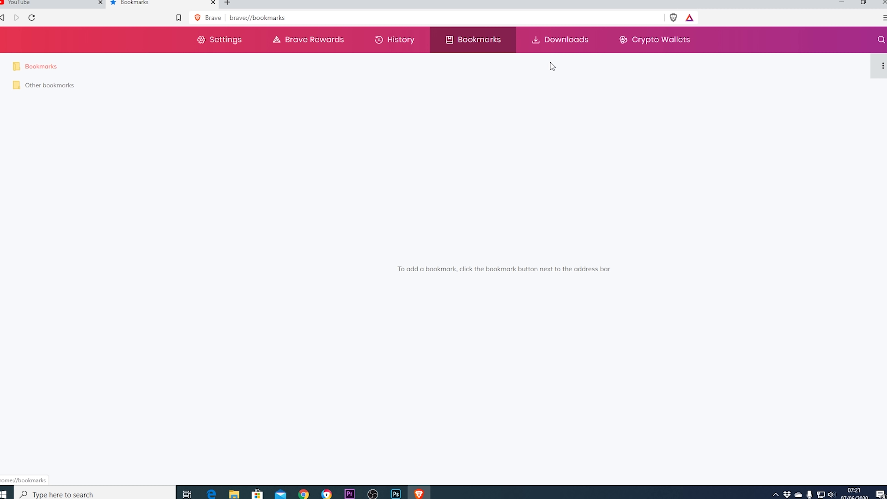
click(645, 45)
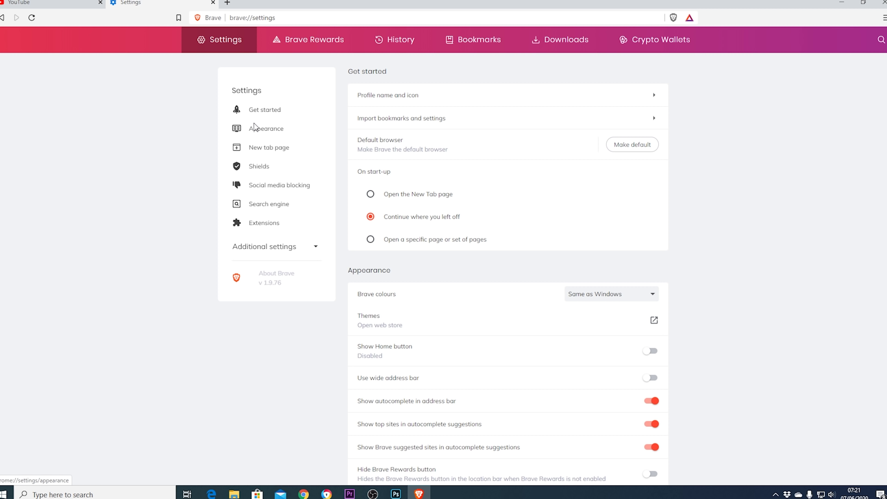
click(227, 3)
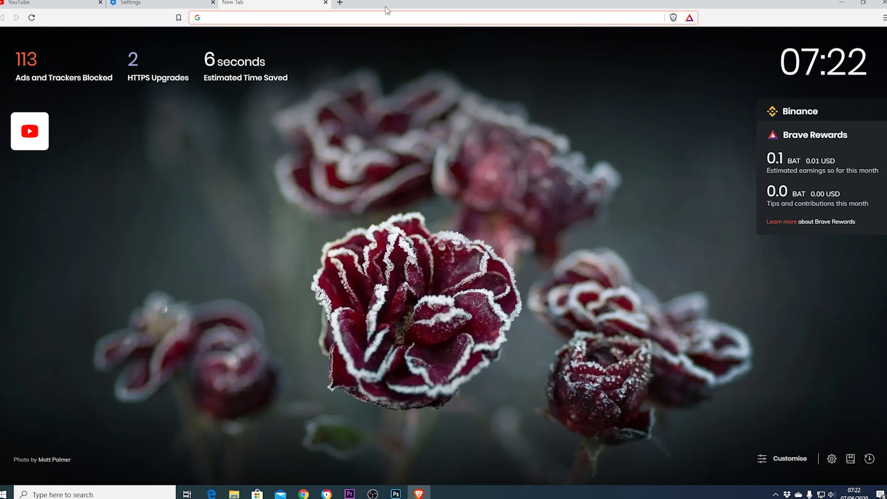
text(google.com)
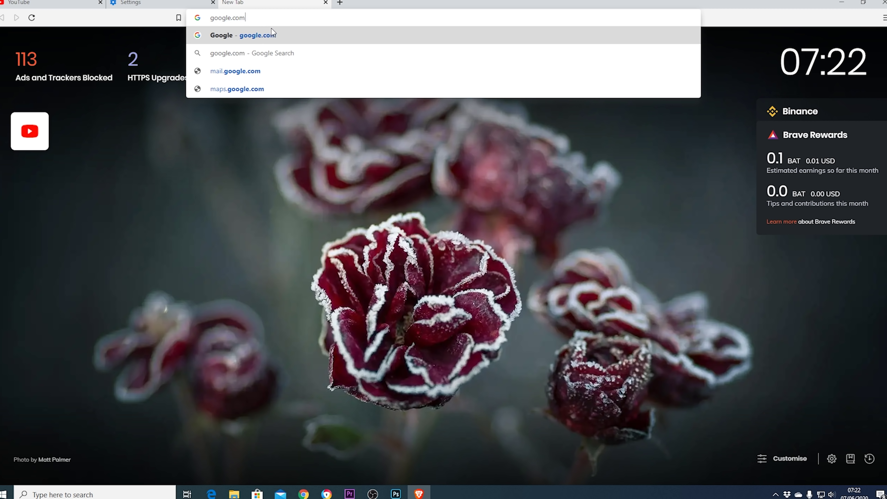
key(Return)
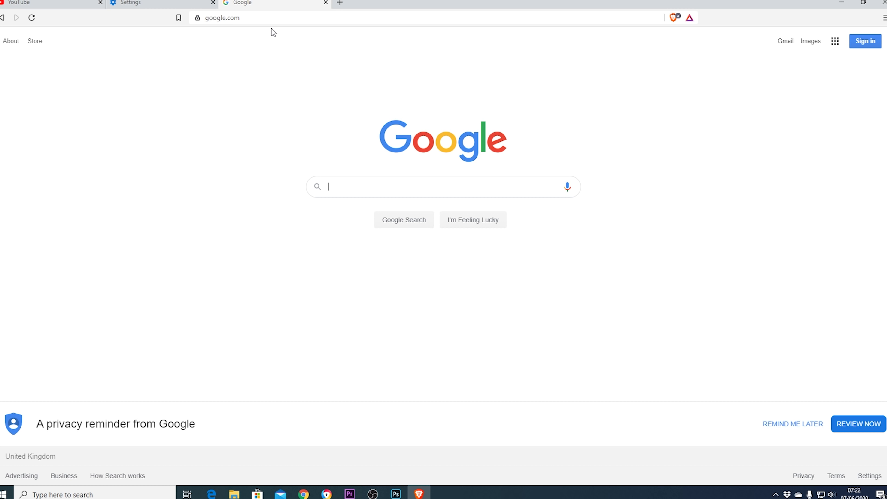
Search Google for 'testing website', scan the results, and select the query text.
text(testing website)
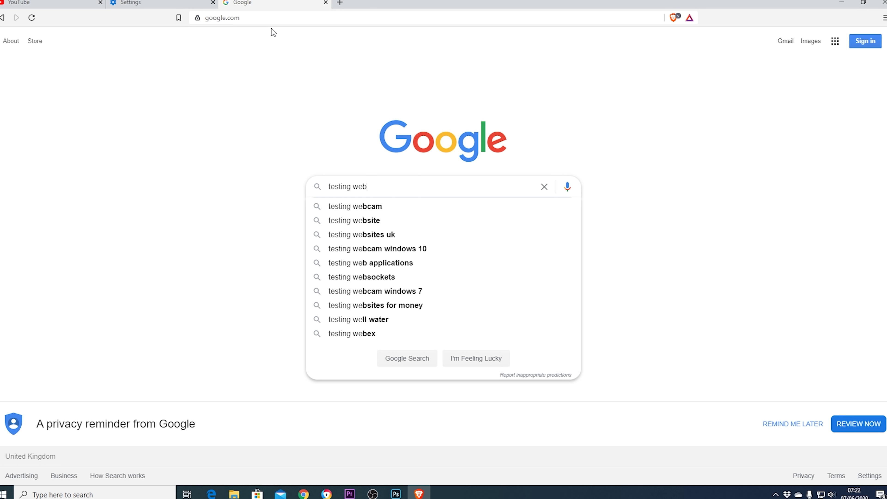
key(Return)
scroll(340, 211, down, 10)
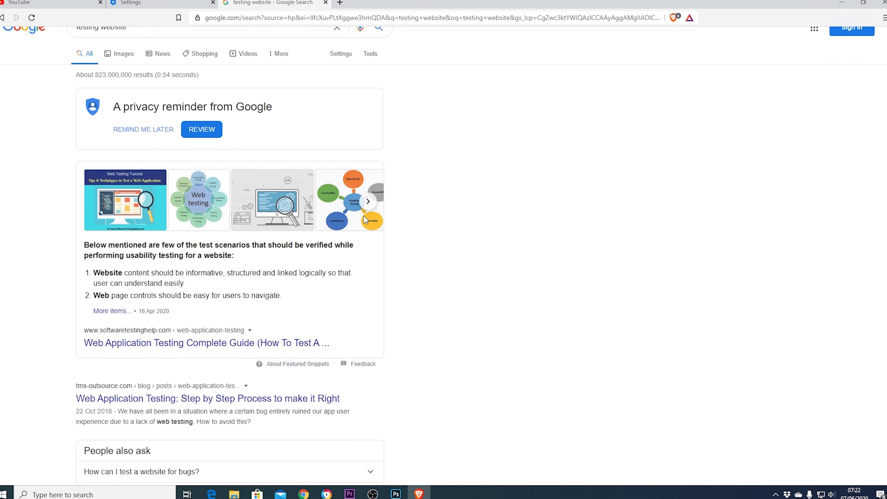
scroll(335, 220, down, 5)
scroll(324, 230, up, 15)
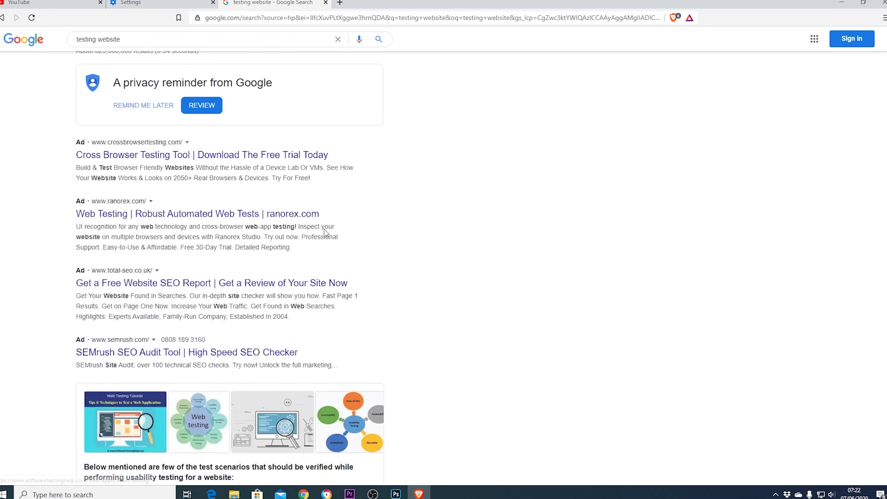
triple_click(147, 53)
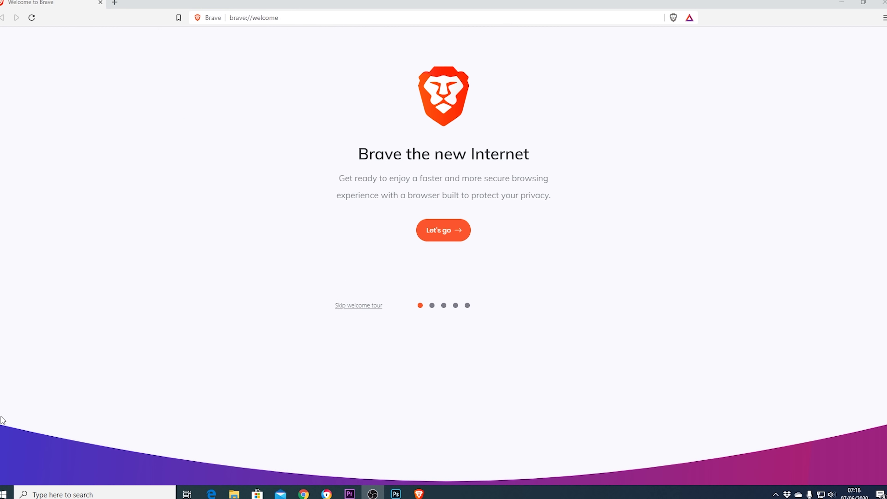
Start the welcome tour, pick then clear a Chrome import profile, and reach the search-engine list.
click(448, 241)
click(410, 251)
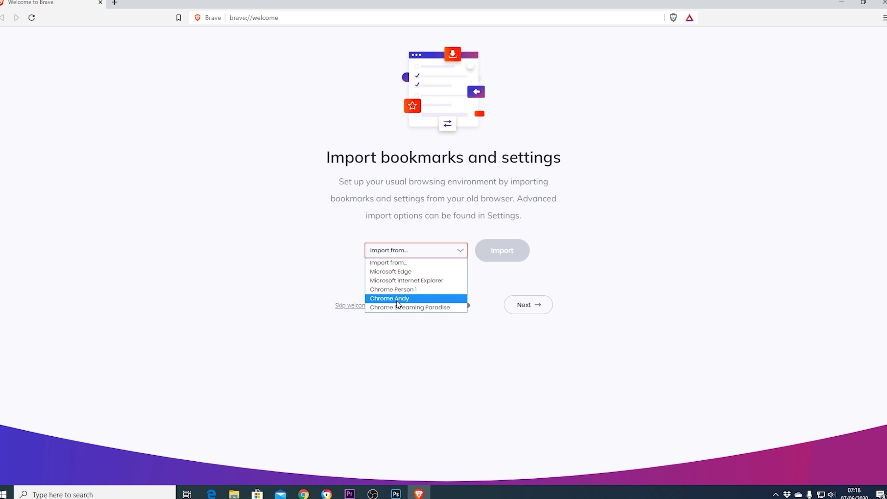
click(405, 299)
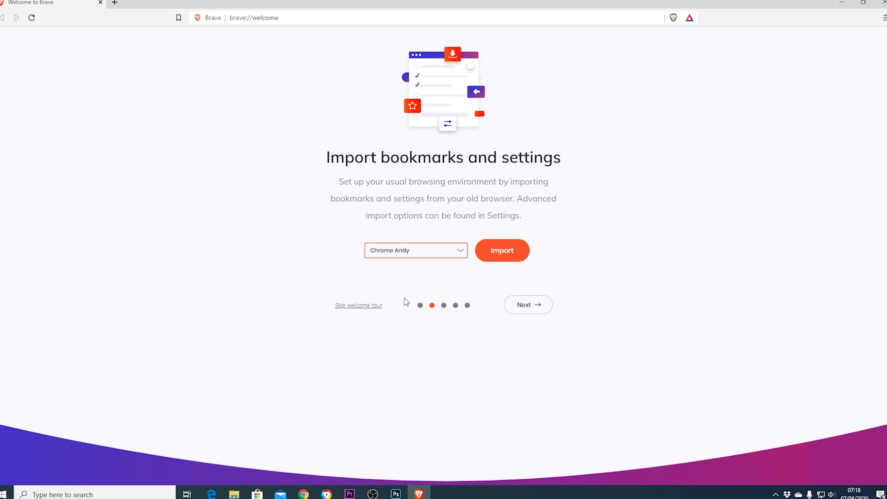
click(424, 252)
click(412, 261)
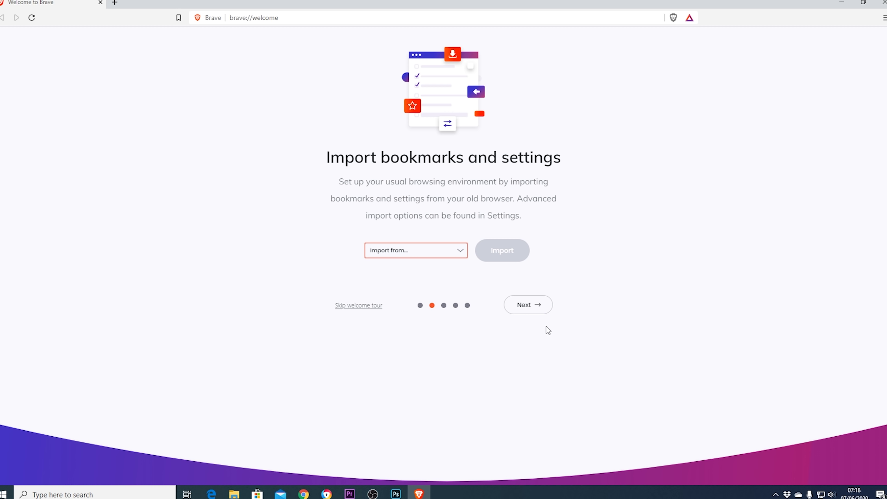
click(529, 306)
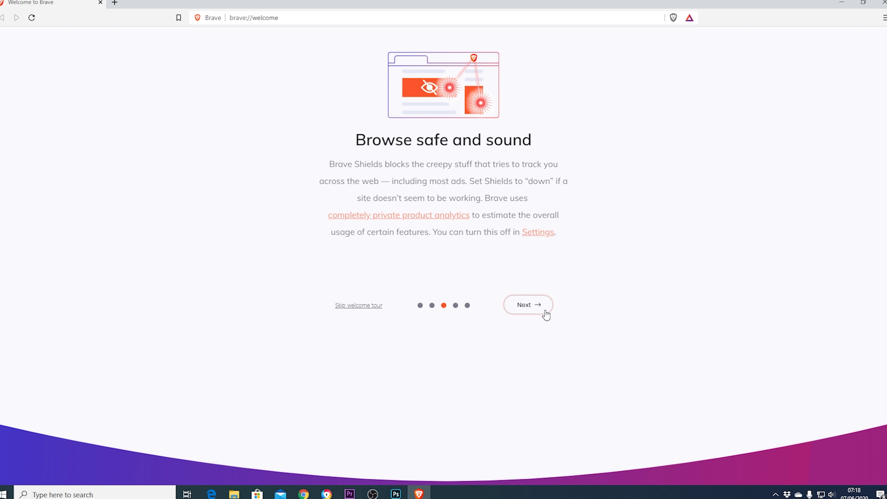
click(535, 308)
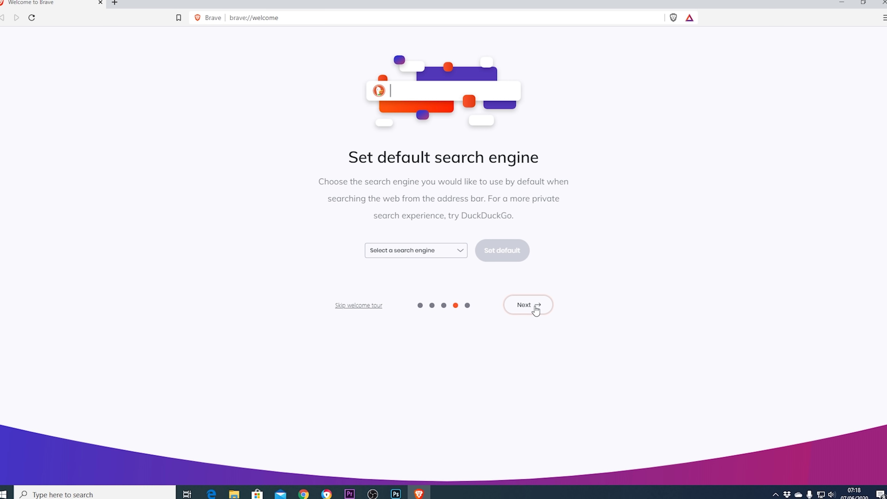
click(382, 252)
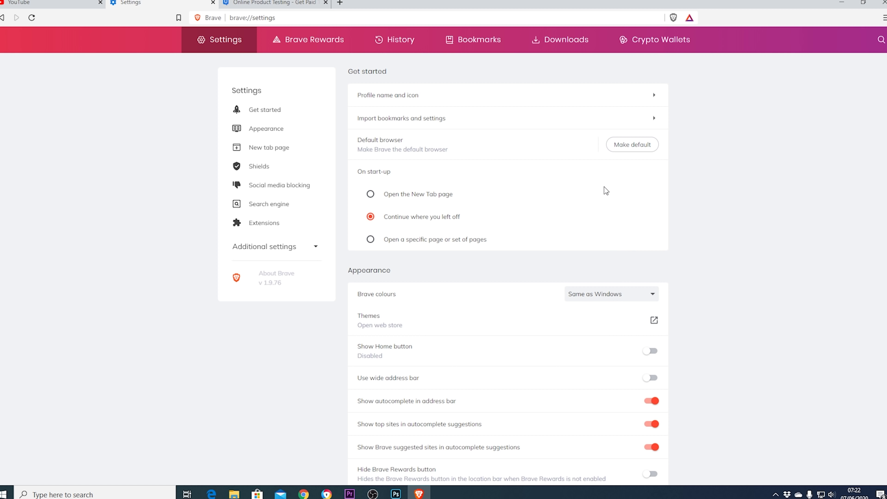
Switch to the Online Product Testing tab, scroll it, and open the Brave Rewards panel.
click(274, 2)
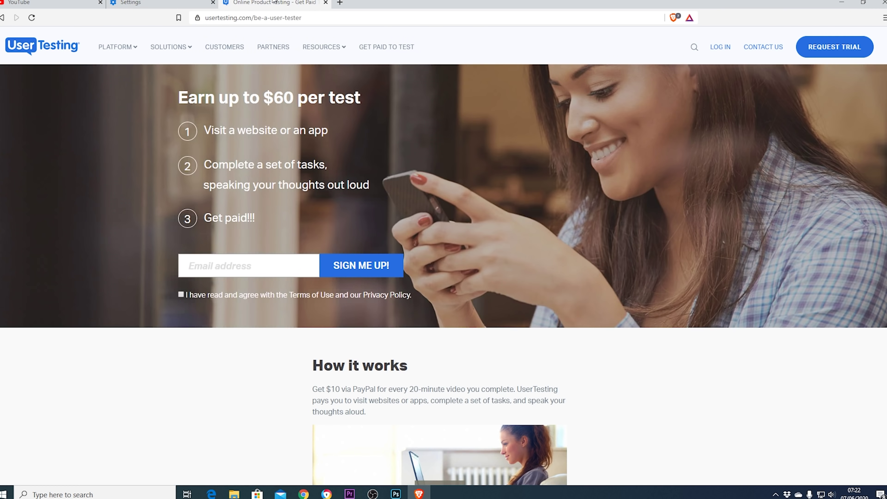
scroll(510, 164, down, 3)
scroll(630, 164, up, 3)
click(689, 18)
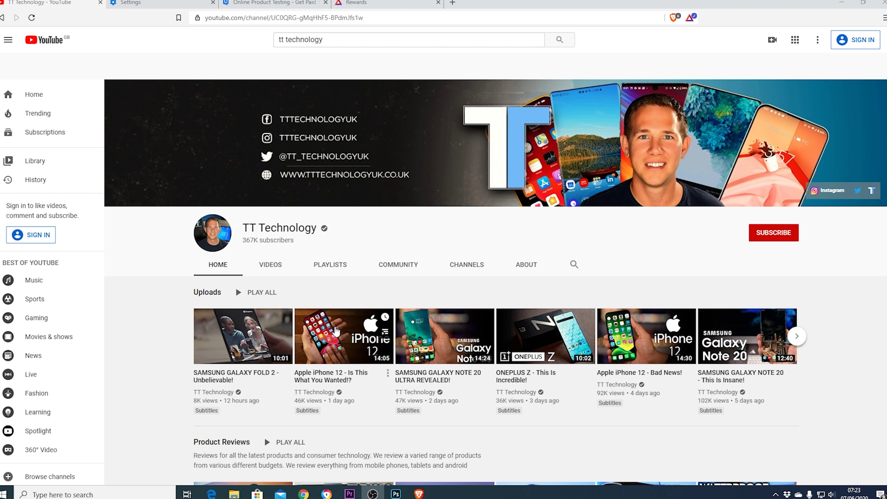
Focus the browser and show the TT Technology channel's Brave Rewards details.
click(156, 331)
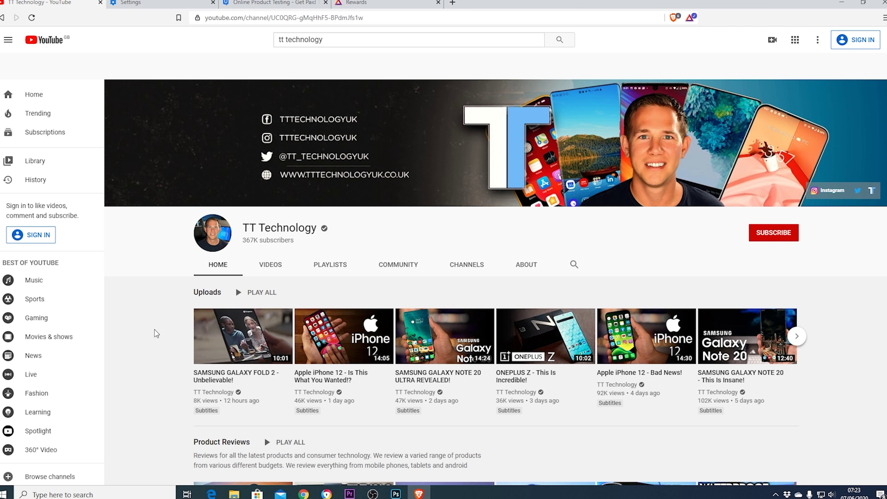
click(691, 18)
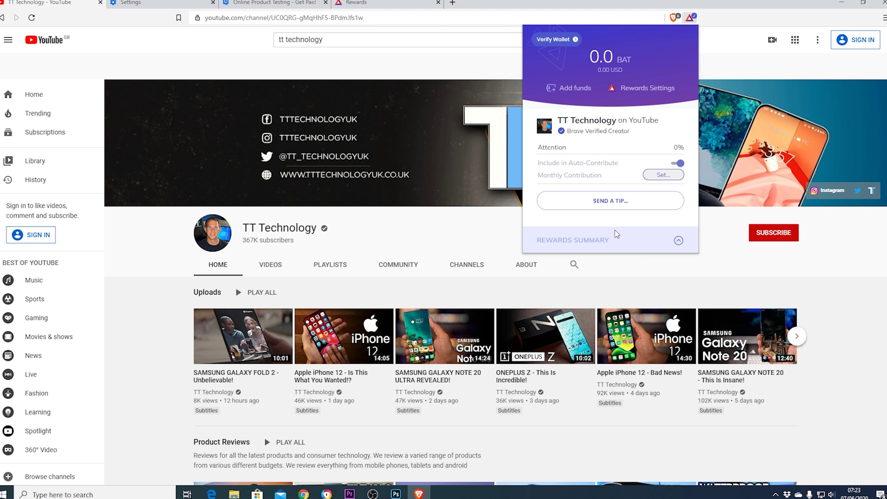
Open the full Rewards settings page and switch Brave Rewards back on.
click(637, 88)
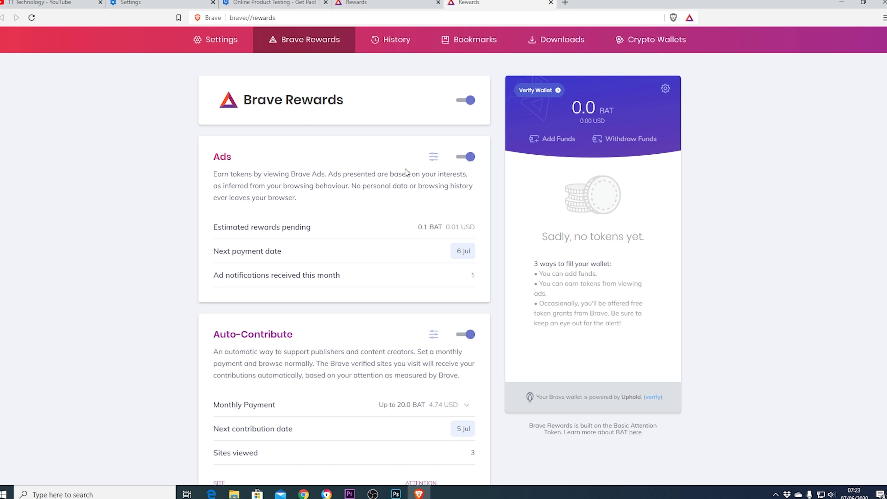
click(471, 101)
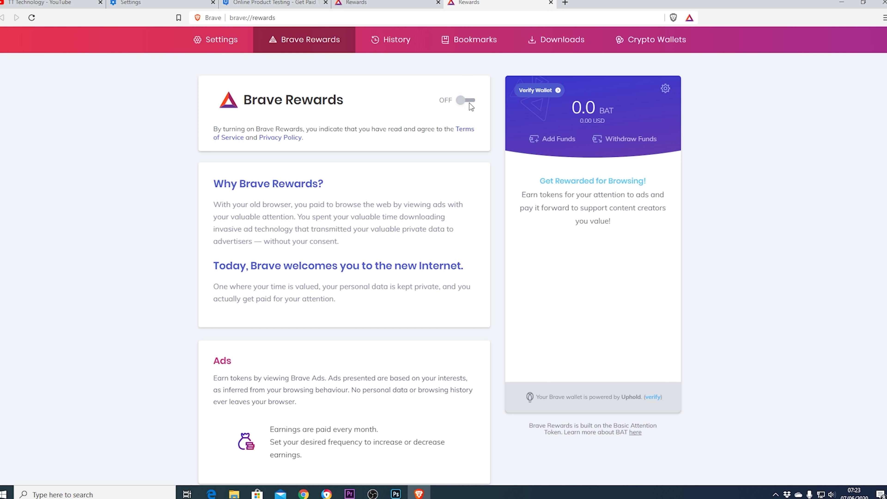
click(464, 102)
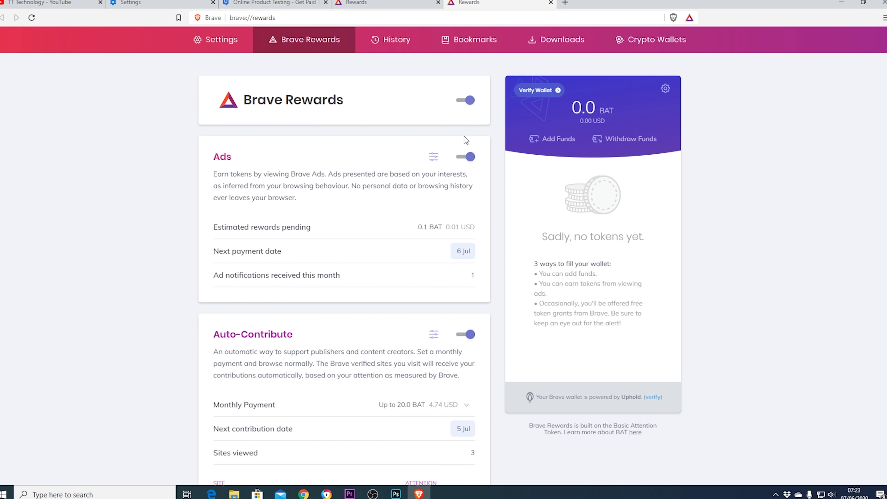
Keep Brave Ads and Auto-Contribute enabled, toggling each off and back on.
click(470, 156)
click(468, 158)
scroll(466, 198, down, 4)
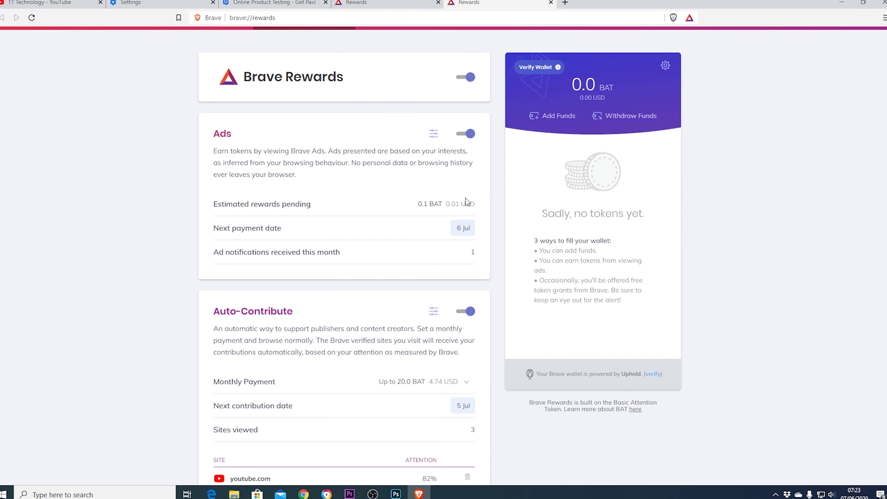
click(470, 193)
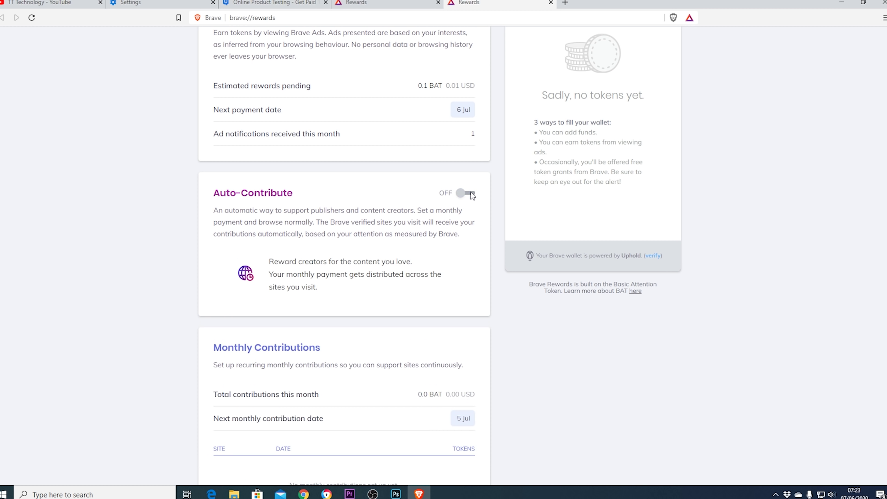
click(465, 193)
scroll(286, 241, down, 5)
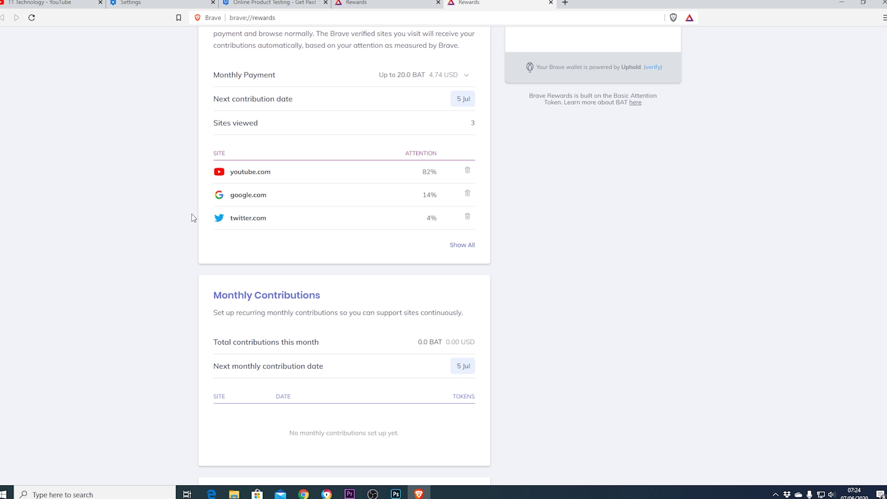
scroll(477, 229, up, 10)
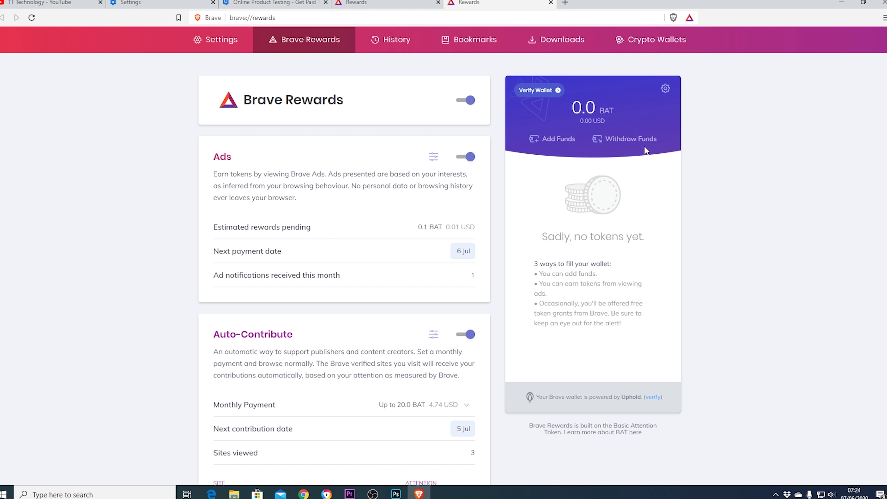
Review the Uphold wallet's £76.58 GBP live balance and recent Brave Rewards payout entries.
click(565, 3)
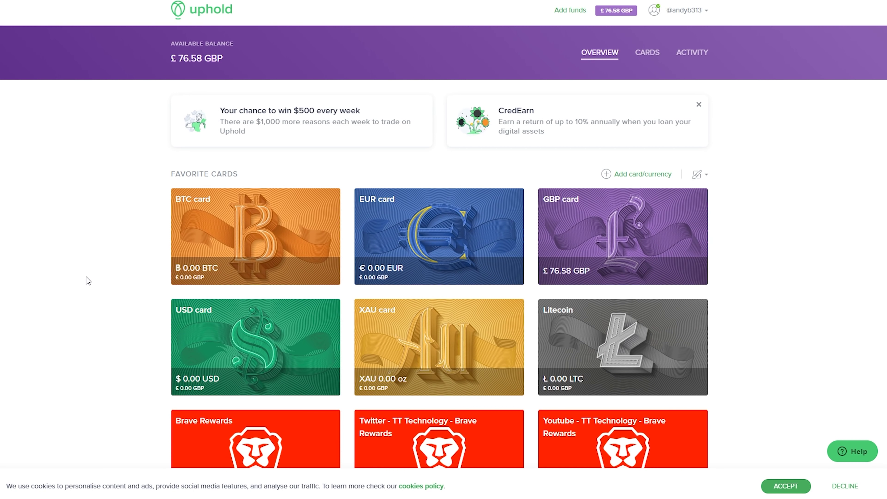
scroll(86, 277, down, 10)
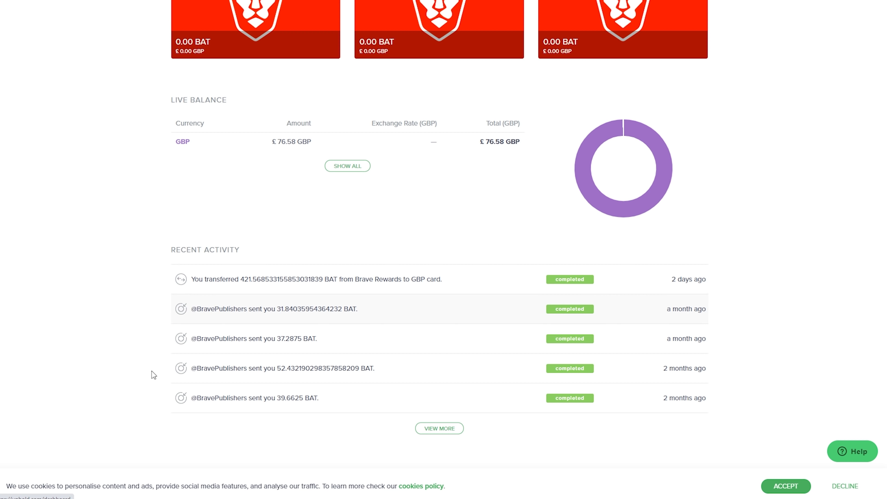
drag(165, 400, 207, 259)
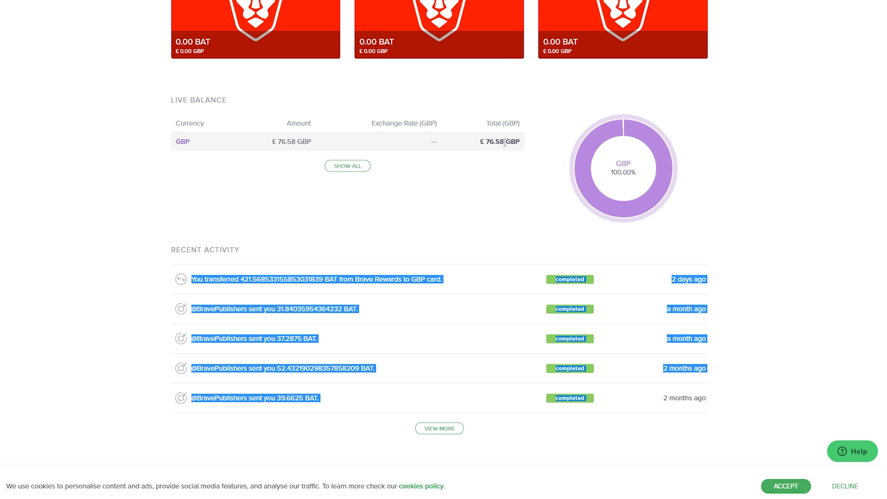
click(126, 211)
scroll(125, 211, up, 10)
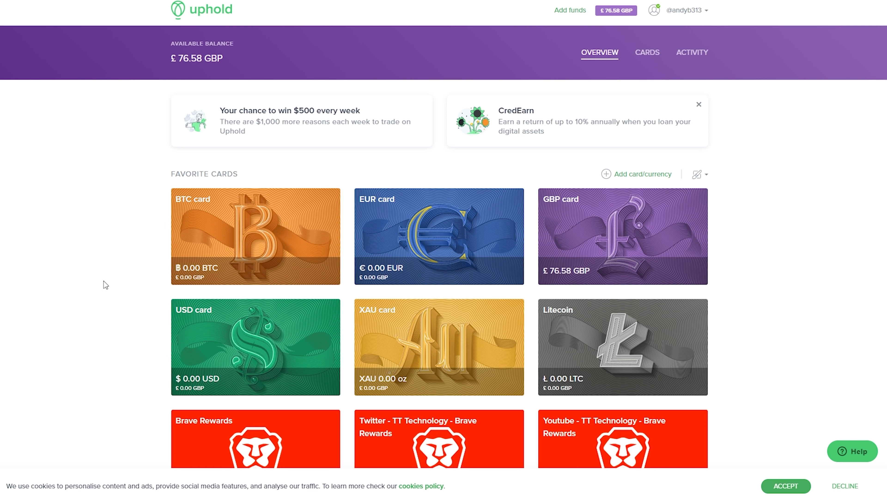
scroll(153, 354, down, 10)
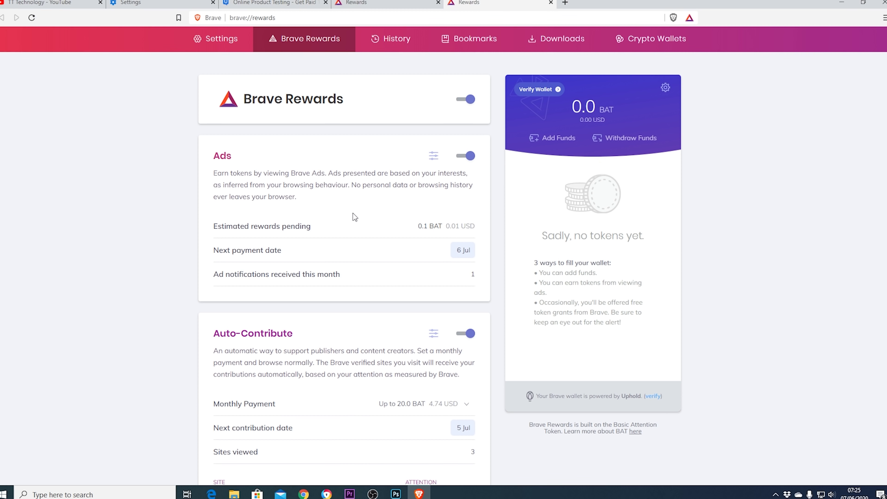
Switch Brave Rewards off on the Rewards page.
scroll(354, 214, down, 10)
scroll(356, 208, up, 10)
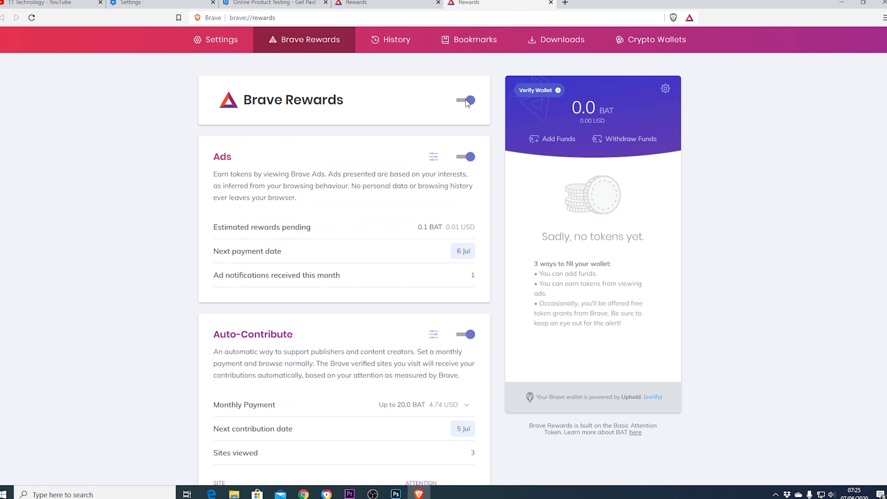
click(466, 101)
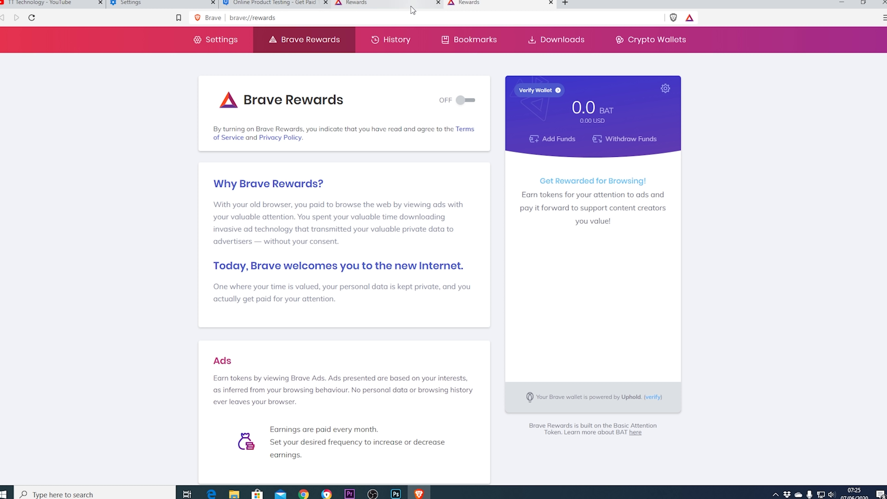
Return to the TT Technology YouTube channel and show its full VIDEOS list.
click(52, 3)
scroll(405, 283, down, 5)
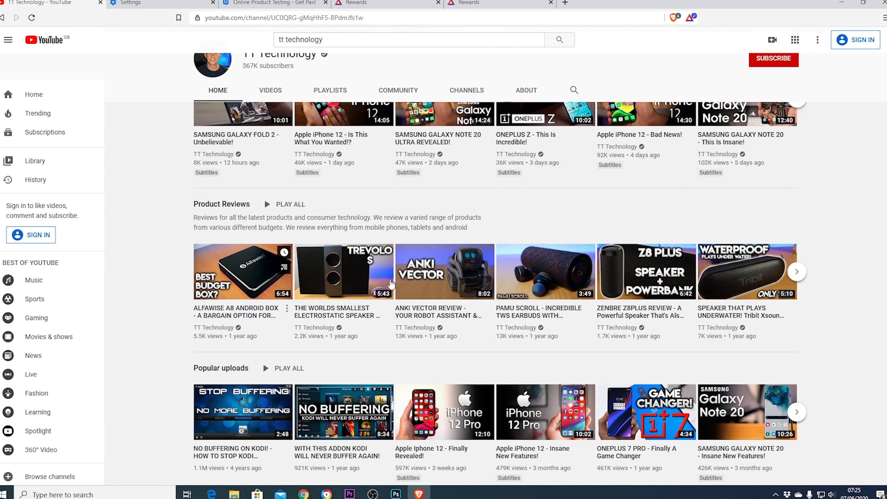
scroll(296, 126, up, 5)
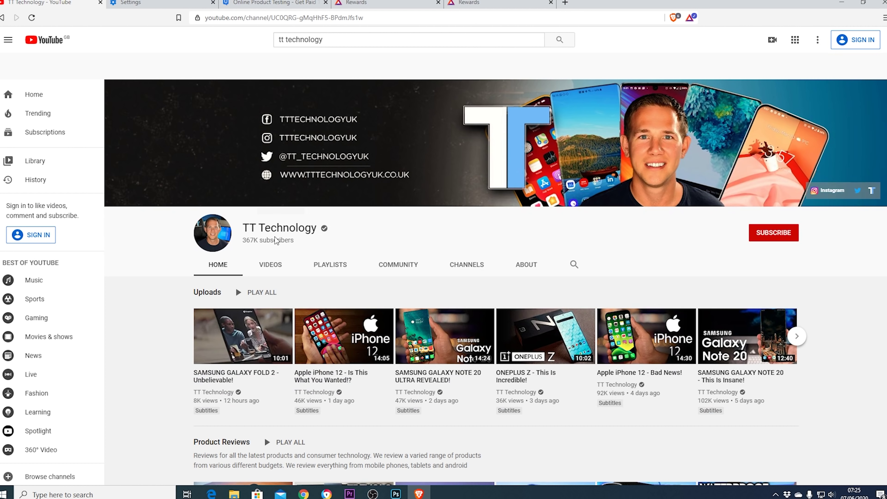
click(271, 264)
scroll(497, 266, down, 15)
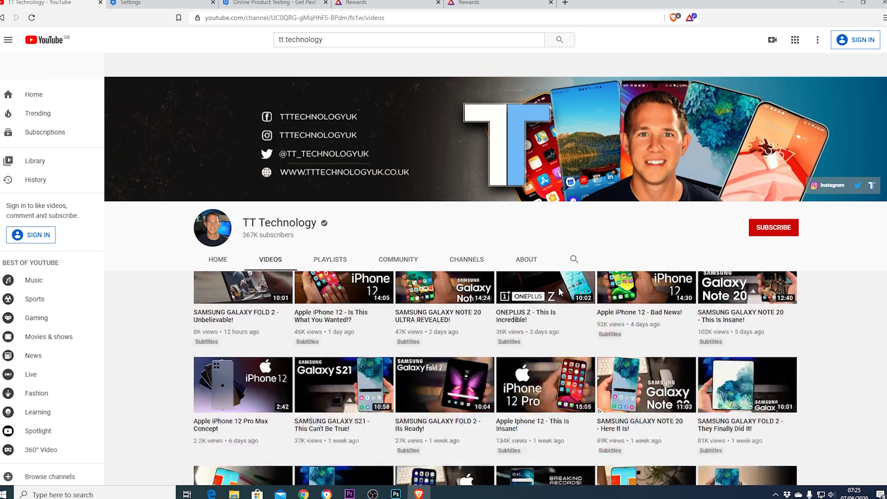
scroll(497, 256, up, 15)
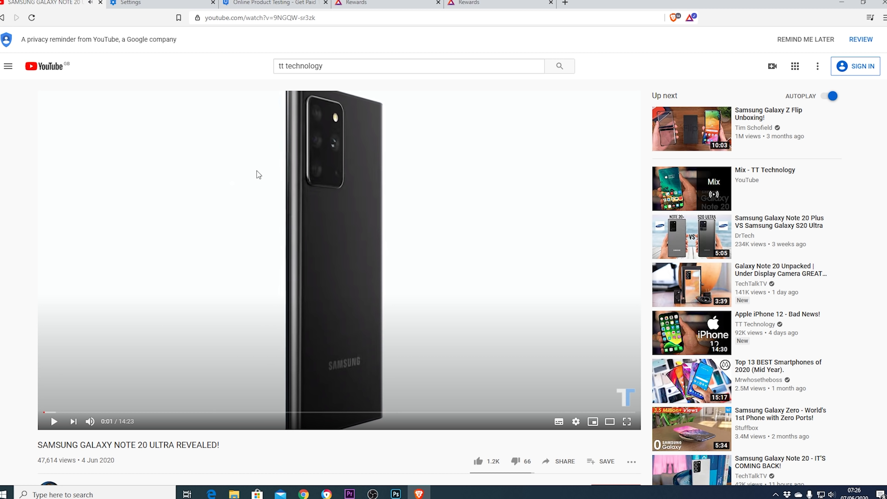
key(ctrl+shift+Tab)
key(ctrl+shift+Tab)
key(ctrl+shift+Tab)
key(ctrl+shift+Tab)
key(ctrl+shift+Tab)
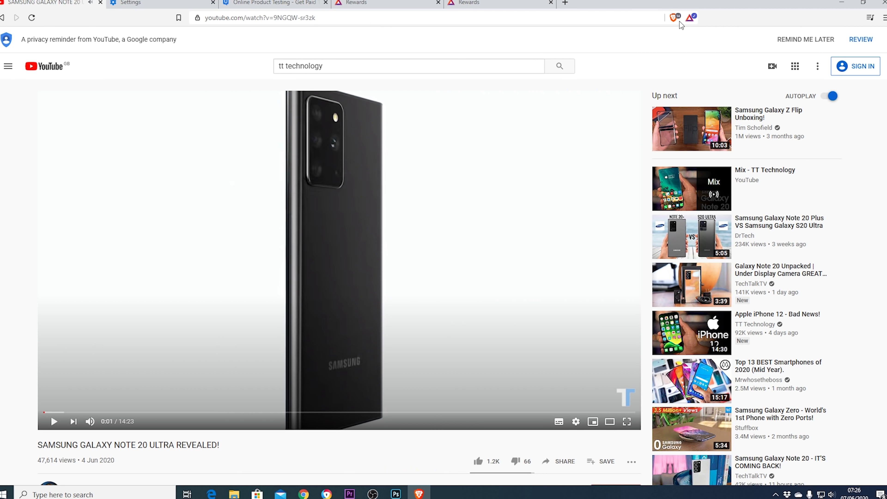
click(674, 17)
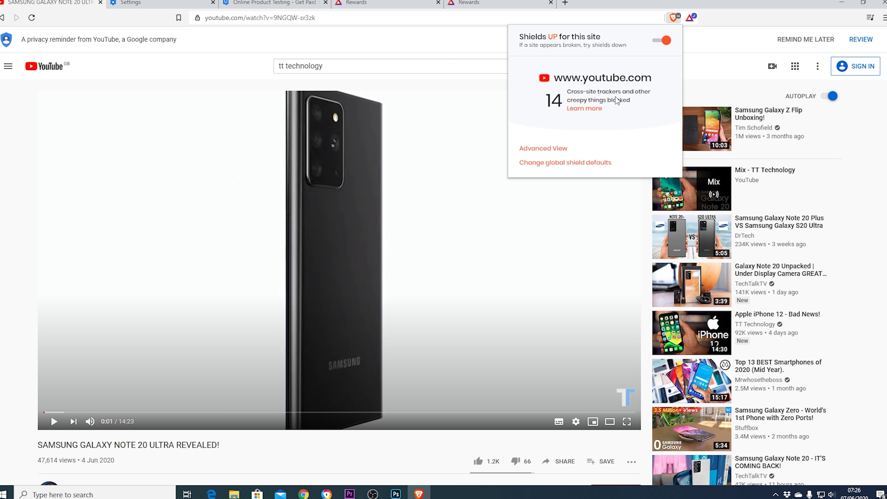
click(553, 149)
click(594, 173)
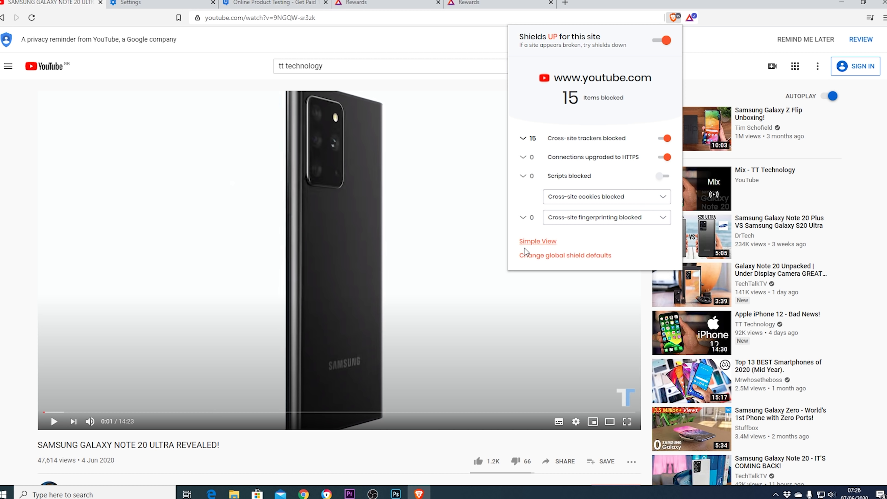
Close the Shields panel and briefly view this site's Brave Rewards summary.
click(705, 43)
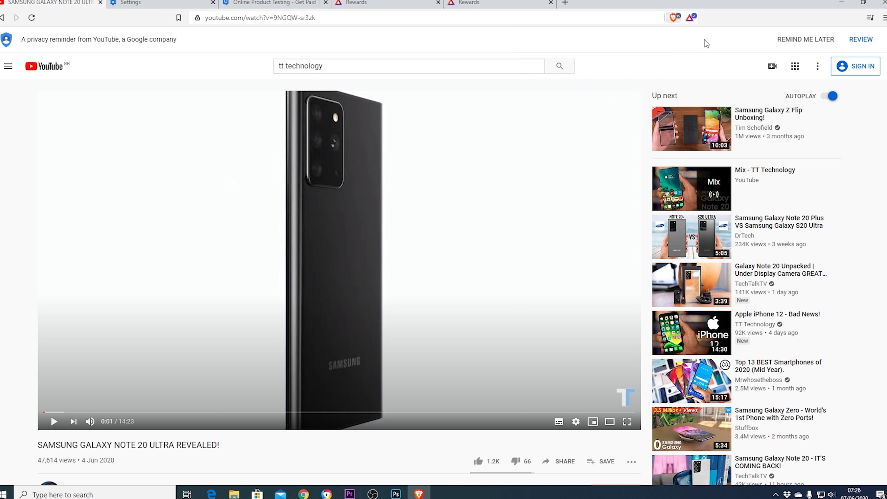
click(690, 18)
click(739, 59)
Open YouTube's Trending feed and scroll down to 'My Experience With The Police'.
click(8, 67)
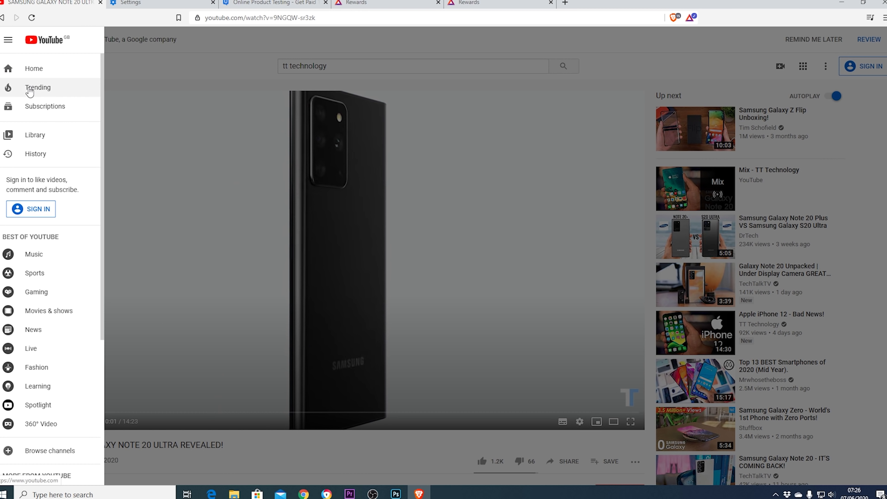
click(31, 107)
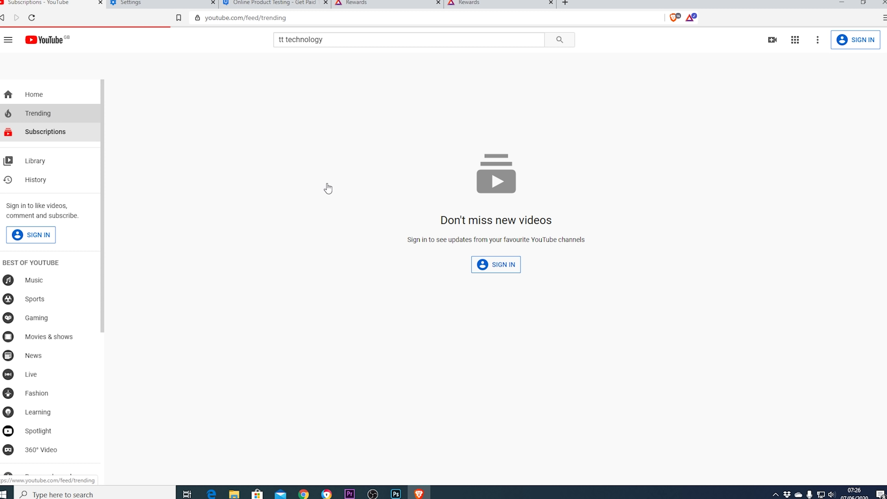
scroll(494, 258, down, 10)
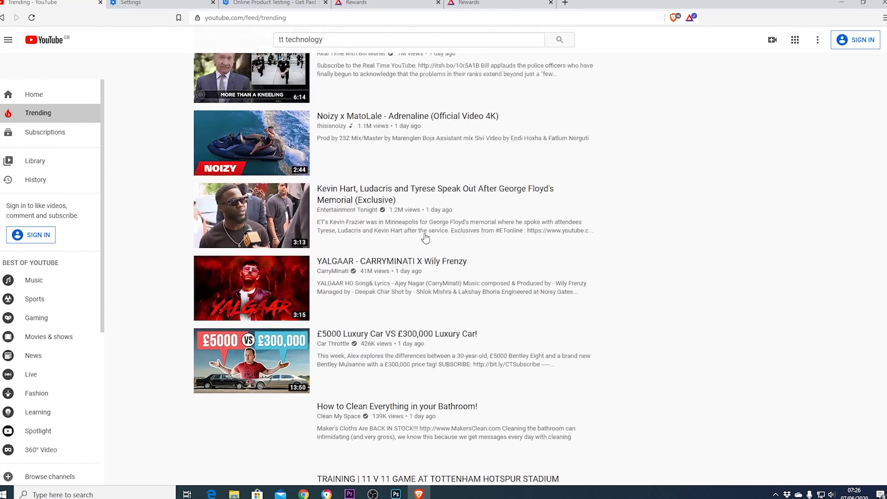
scroll(419, 231, down, 20)
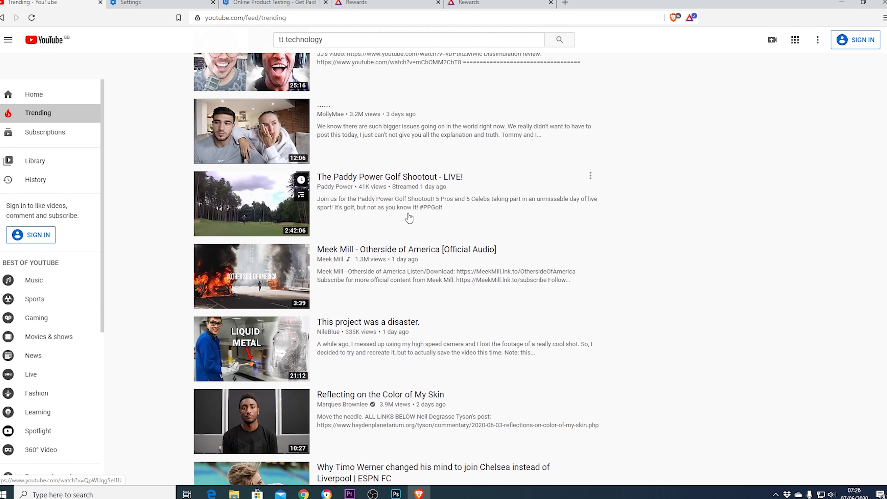
scroll(409, 217, down, 20)
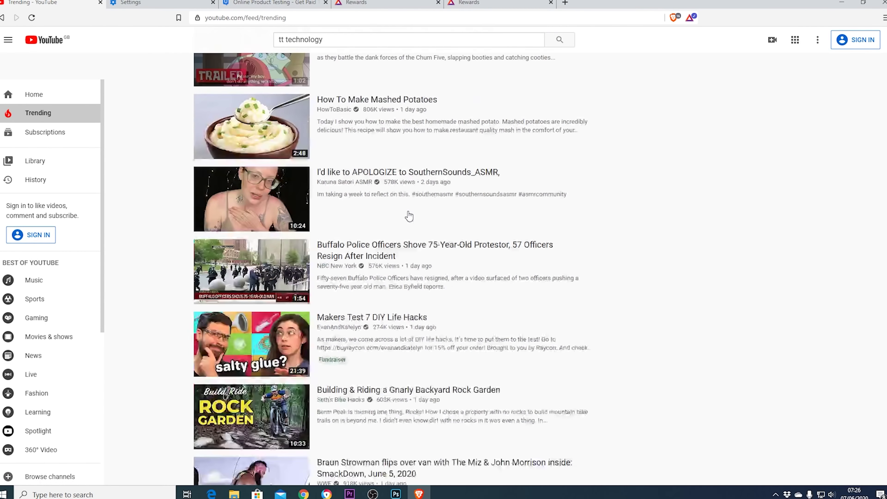
scroll(409, 217, down, 20)
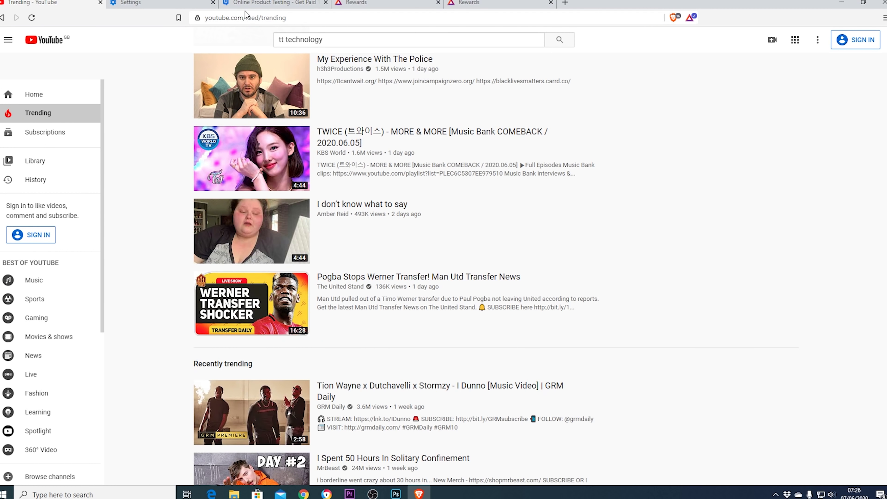
Go to twitter.com and scroll down through the Home timeline tweets.
click(257, 19)
text(twitter)
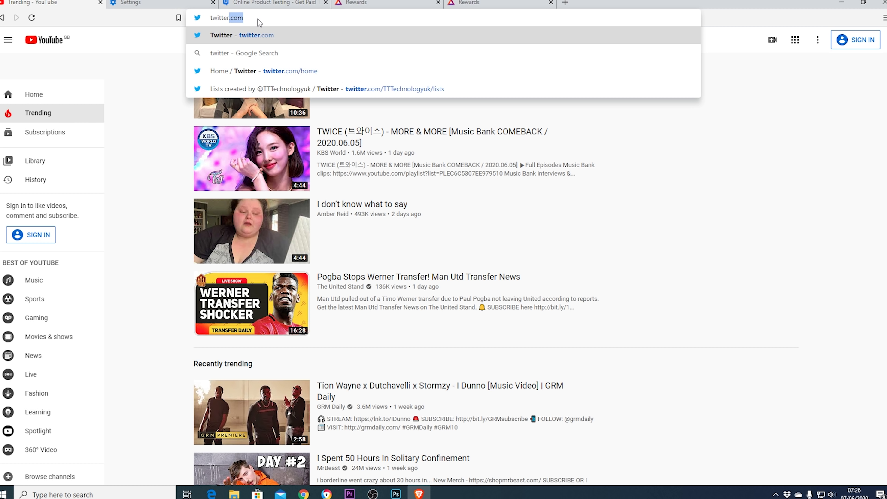
key(Return)
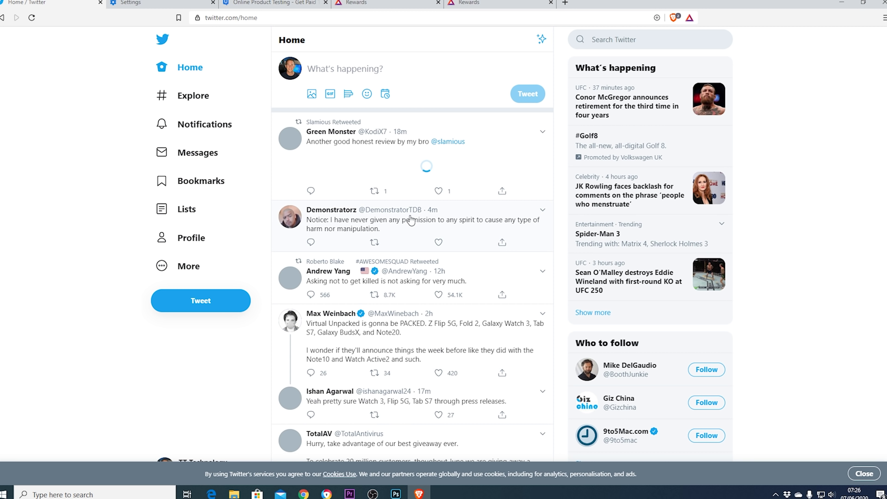
scroll(410, 219, down, 20)
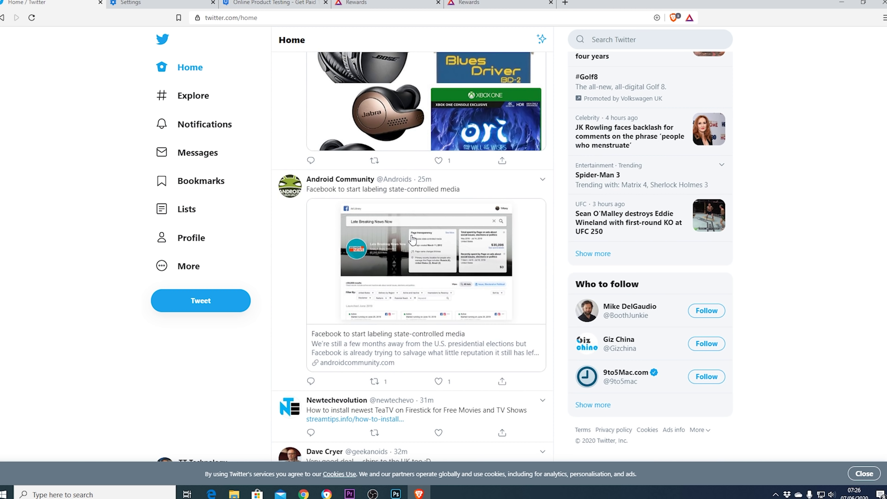
scroll(412, 240, down, 15)
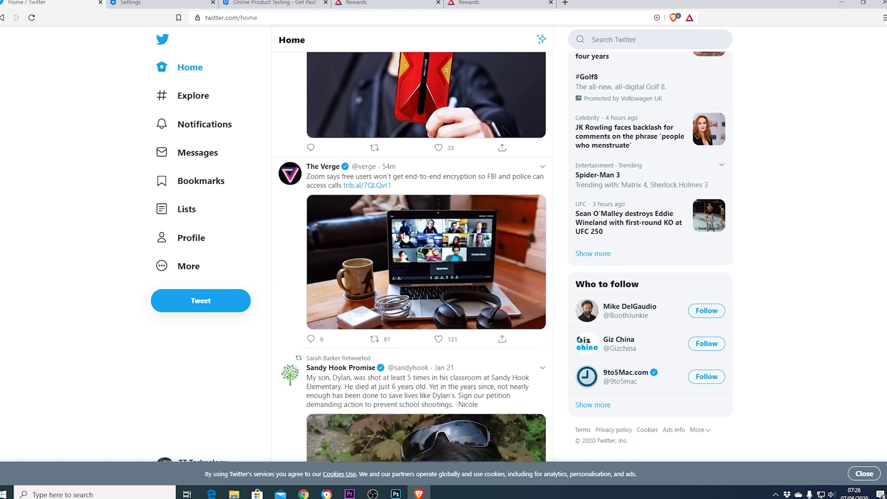
scroll(405, 237, down, 15)
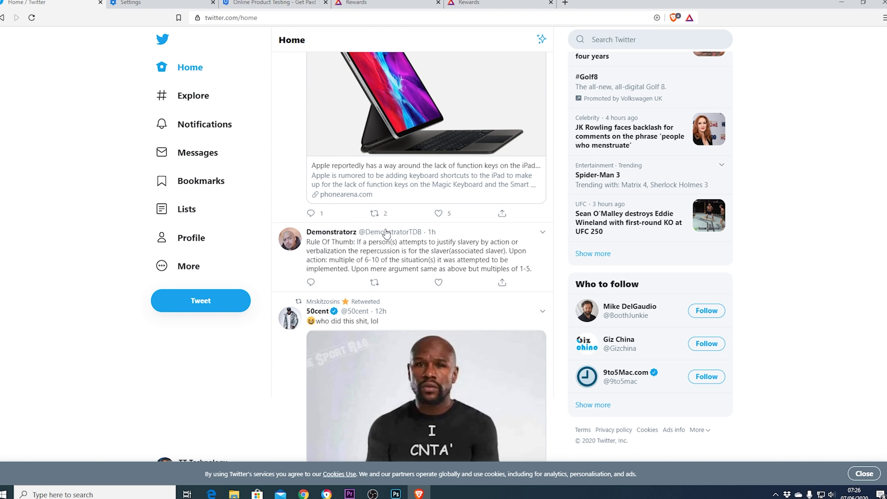
scroll(386, 233, down, 15)
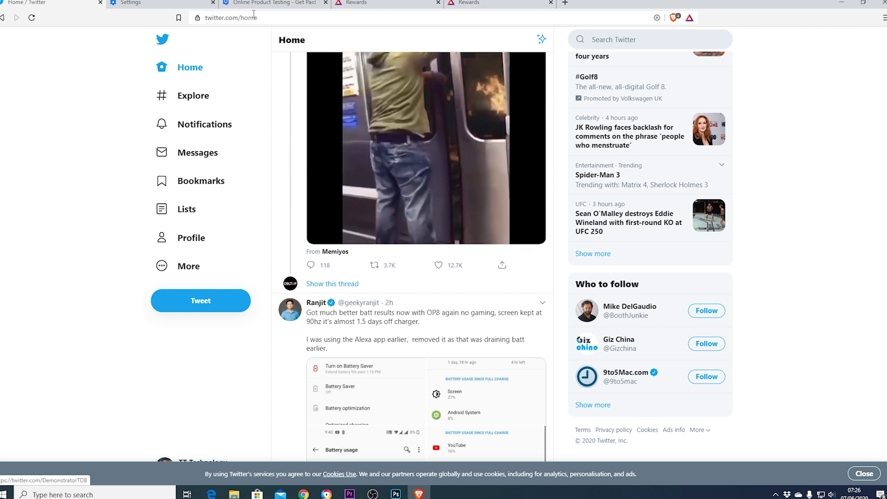
Search Google for 'demanding websites' and scroll through the results and back to the top.
click(247, 18)
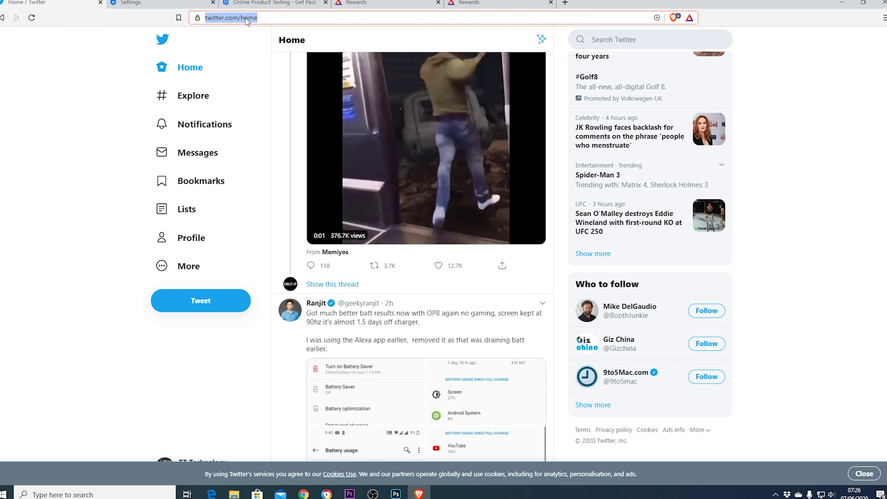
text(demanding websit)
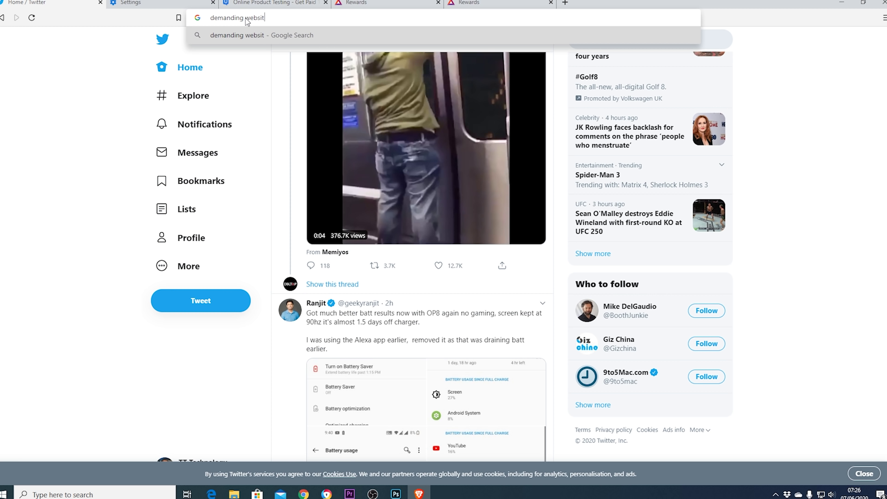
text(es)
key(Return)
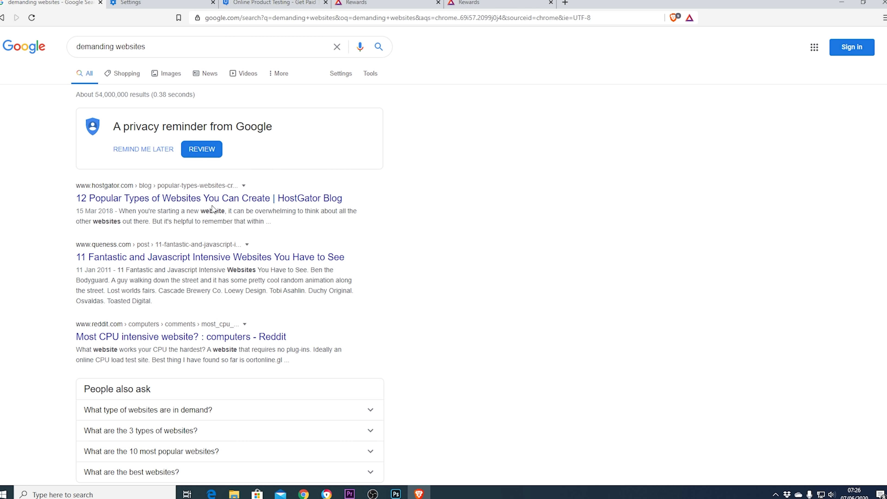
scroll(213, 209, down, 15)
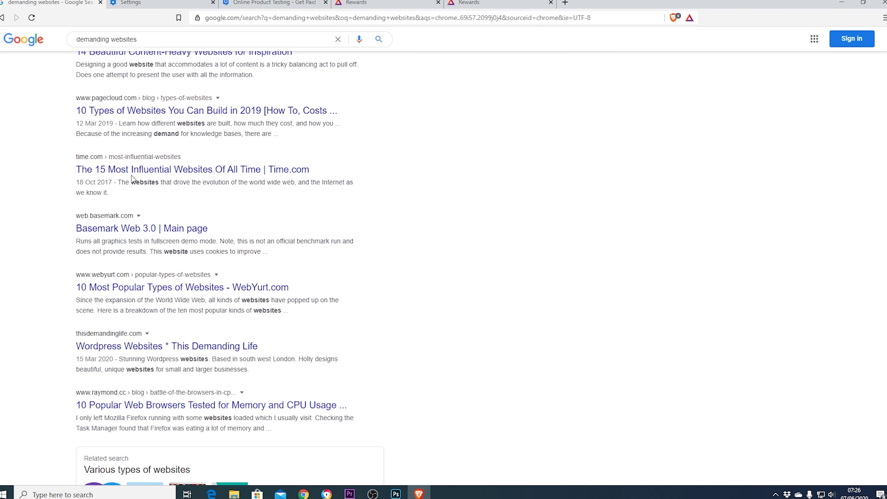
scroll(131, 178, down, 8)
scroll(212, 199, up, 10)
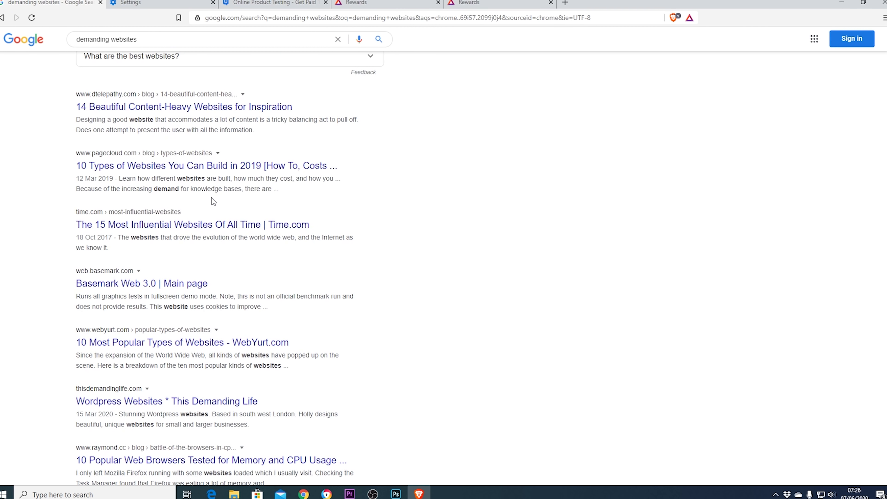
scroll(214, 202, up, 10)
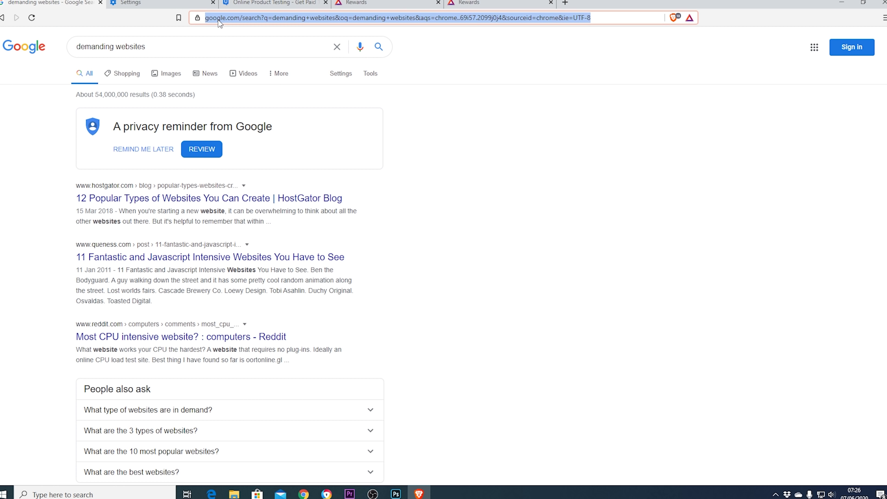
Load youtube.com and scroll well down the home page's recommended videos.
text(youtube.com)
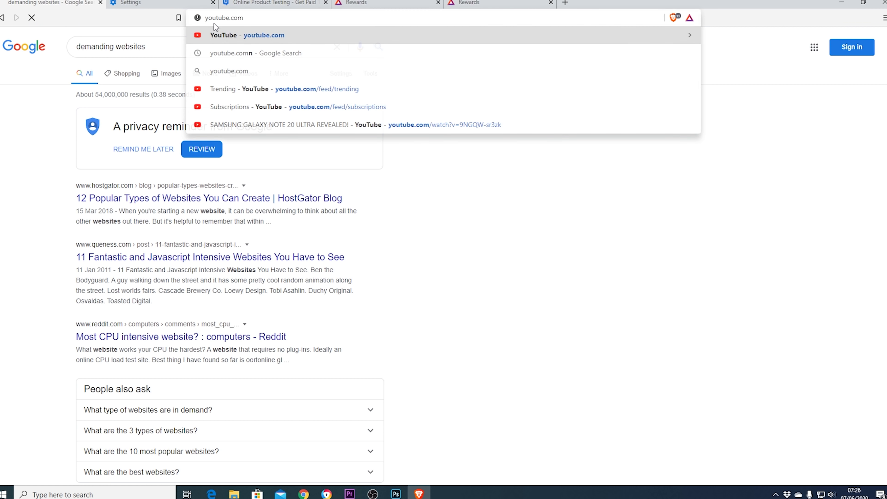
key(Return)
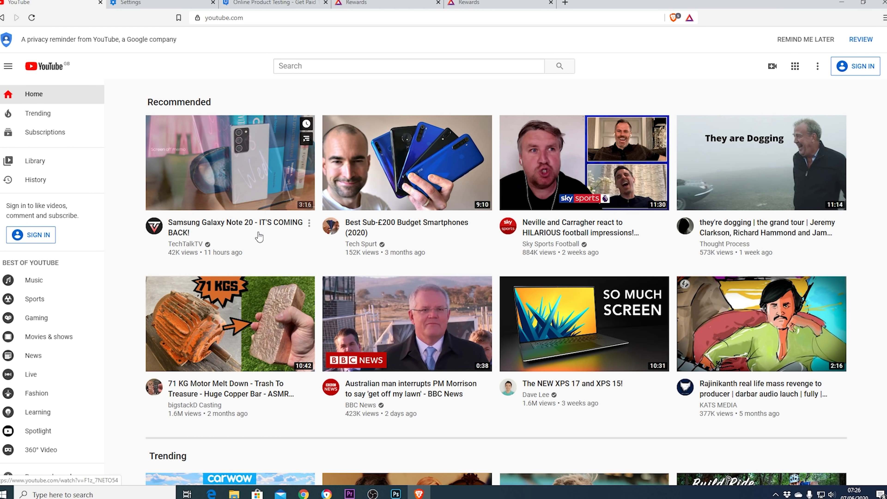
scroll(247, 255, down, 4)
scroll(248, 255, down, 15)
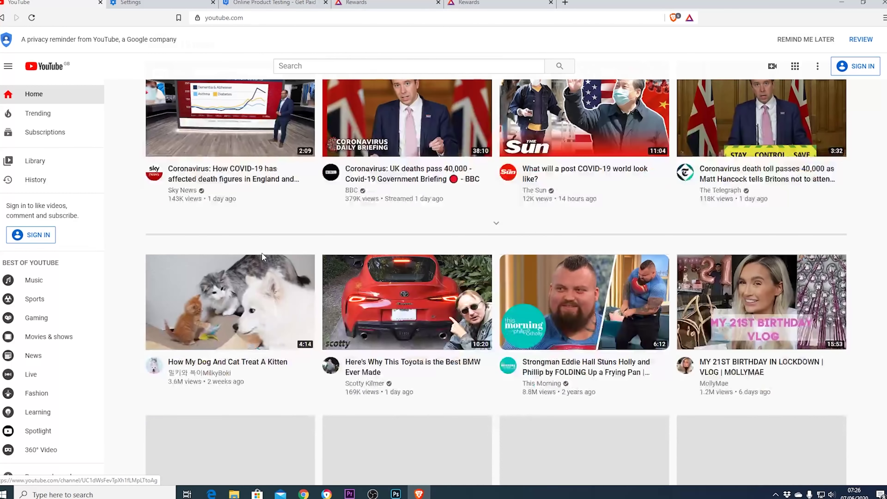
scroll(269, 257, down, 20)
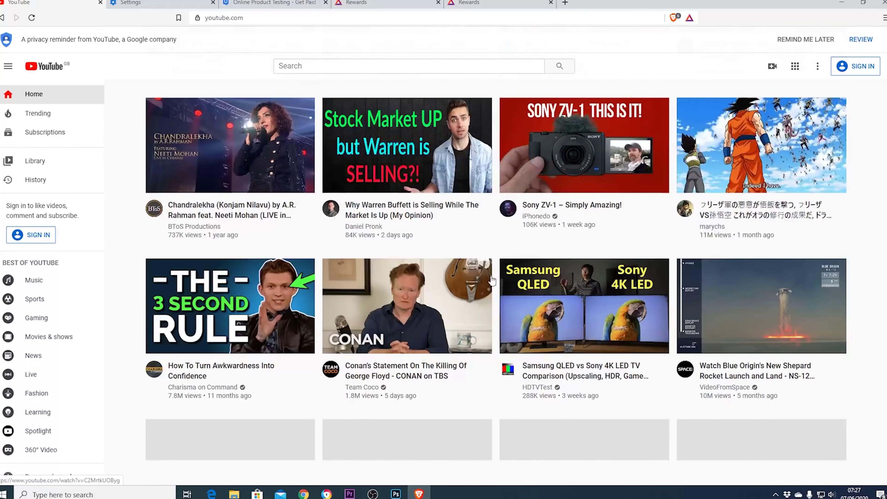
scroll(580, 315, down, 16)
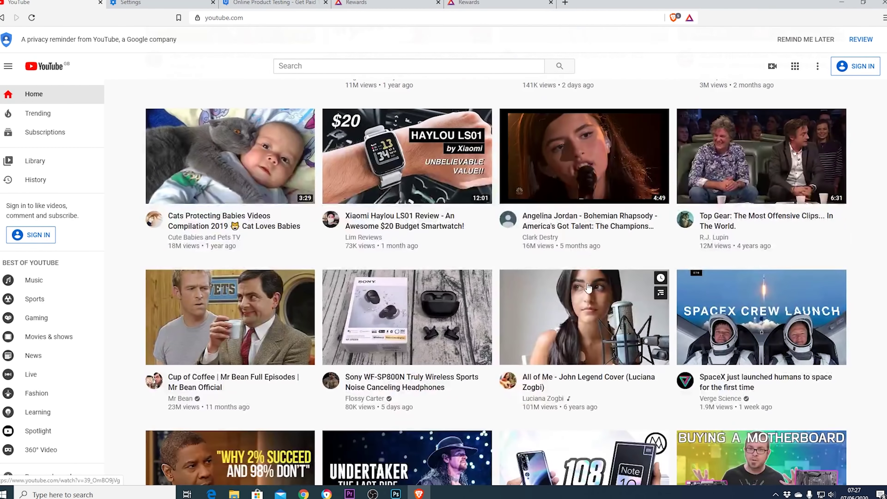
scroll(589, 288, down, 16)
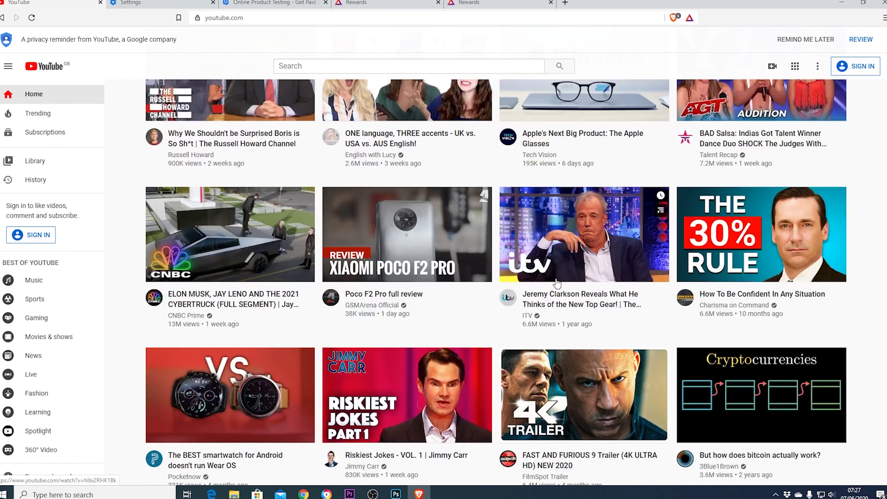
scroll(542, 285, down, 14)
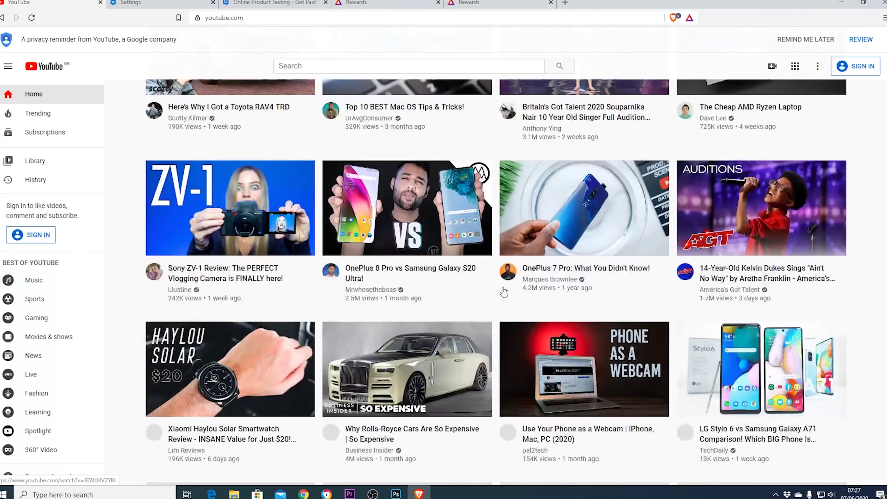
scroll(453, 283, down, 7)
scroll(454, 283, up, 6)
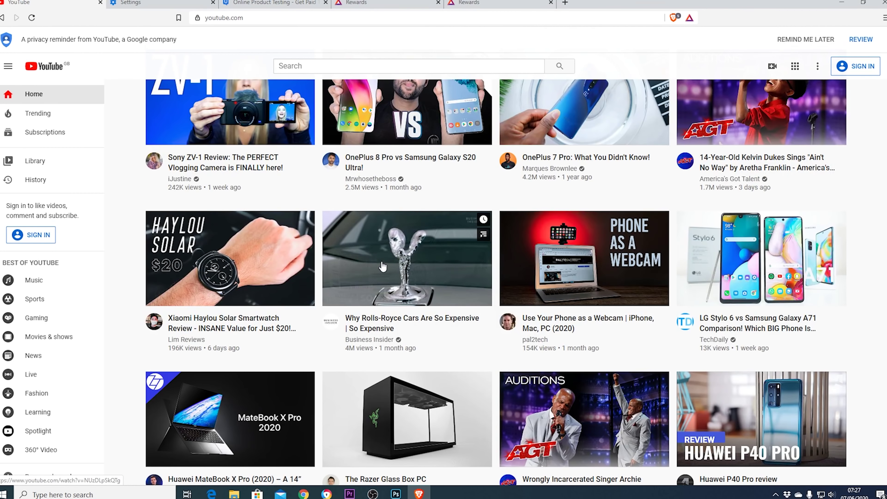
scroll(384, 283, up, 1)
scroll(302, 282, down, 5)
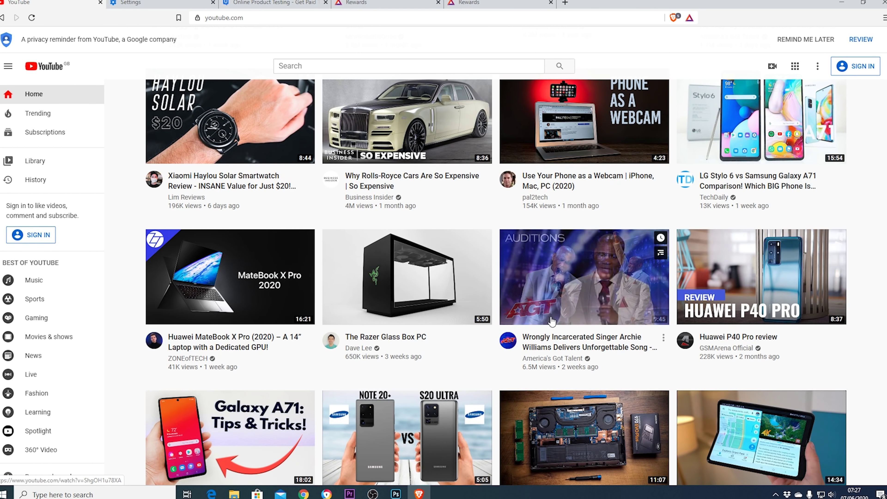